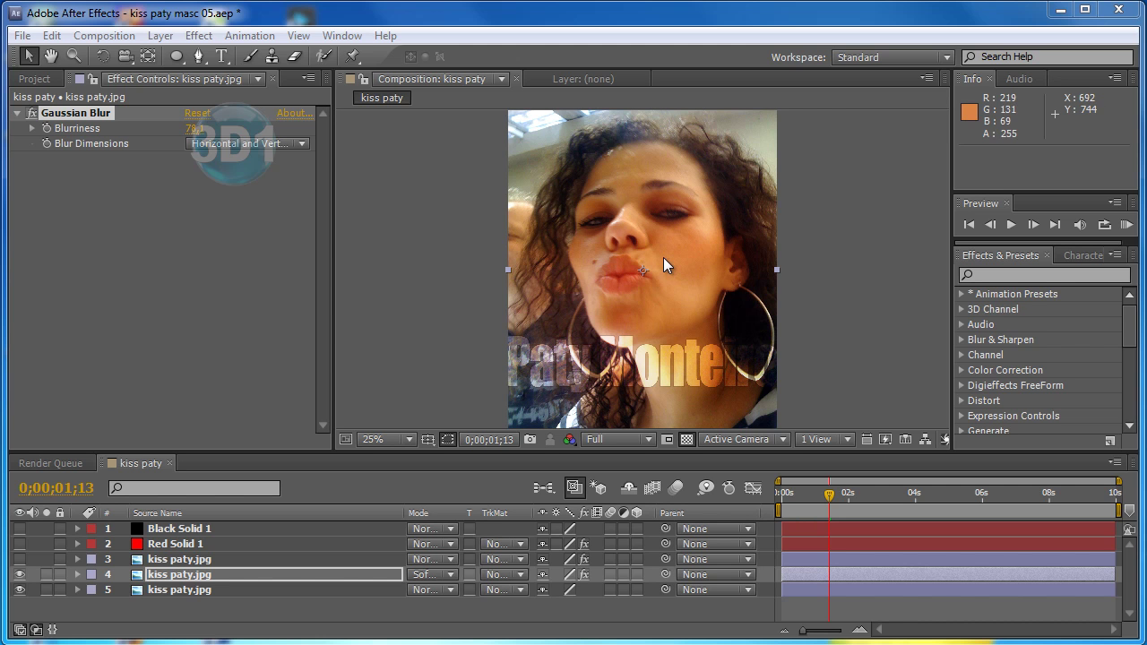
Toggle the blurred overlay to compare, then delete both blurred kiss paty.jpg layers.
left_click(20, 574)
left_click(20, 577)
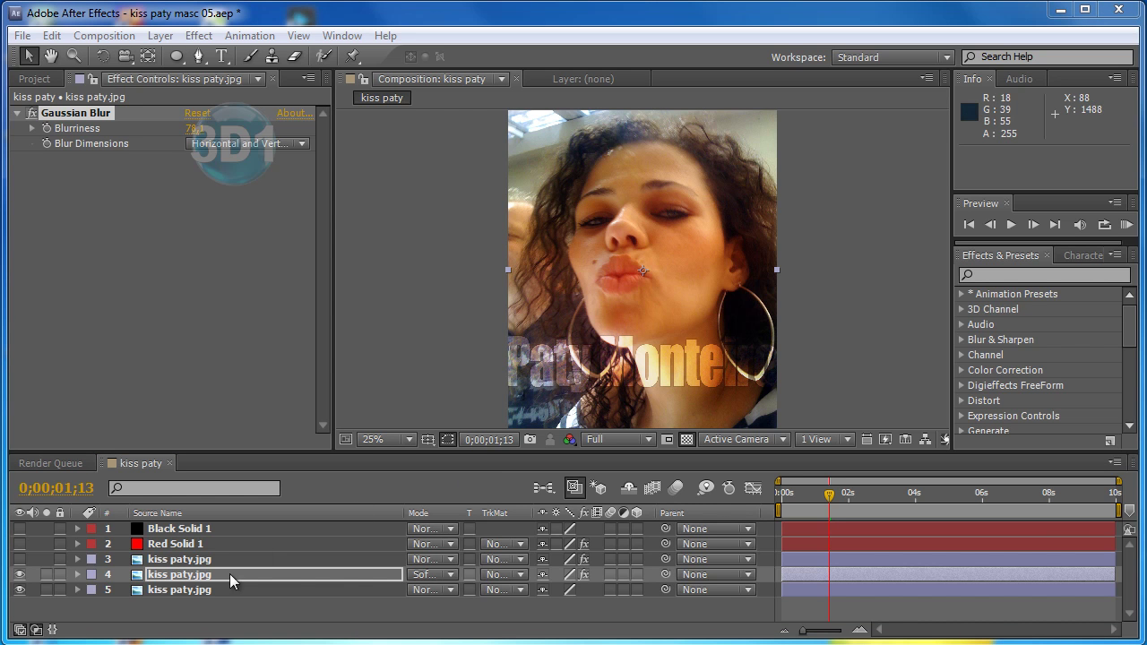
left_click(184, 561, "ctrl")
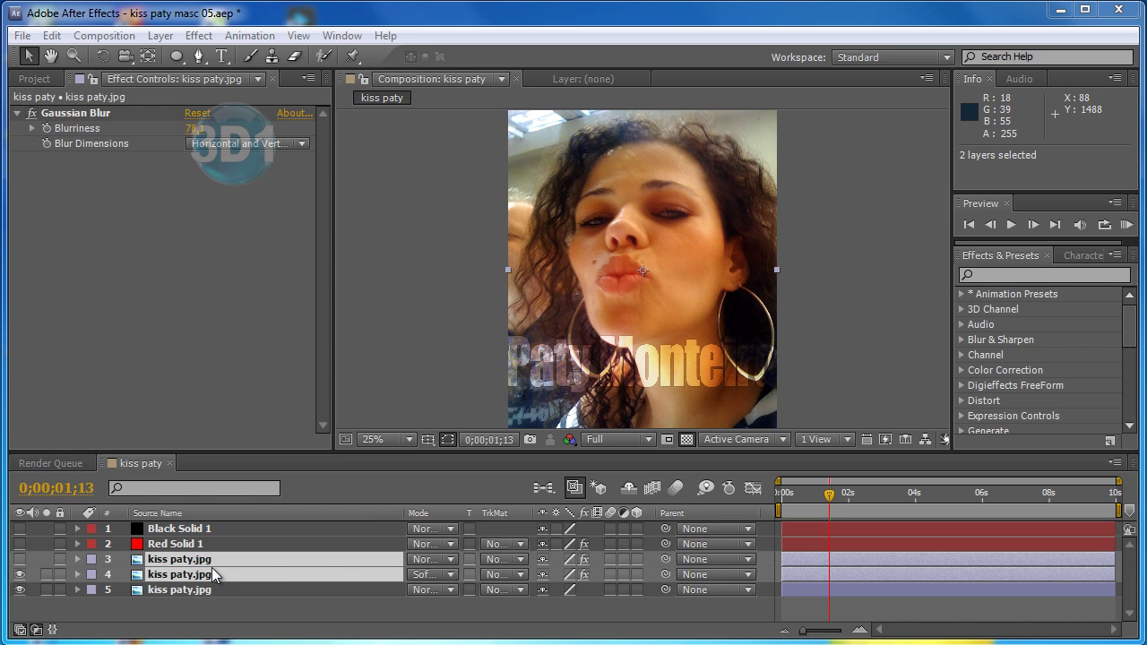
key("Delete")
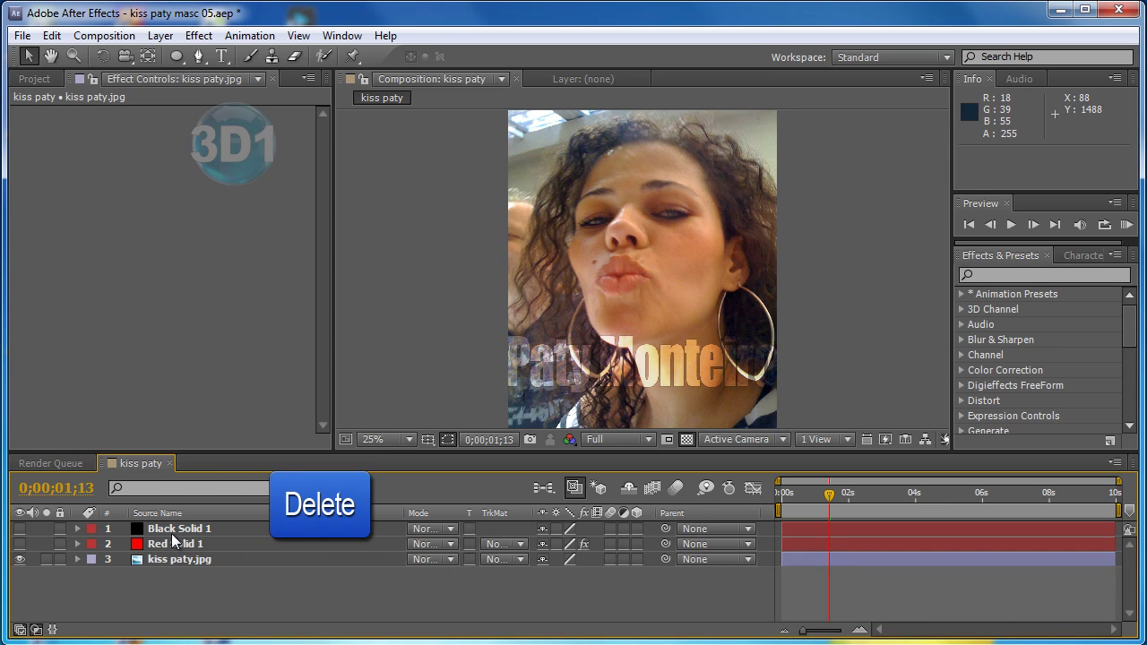
Make the Red Solid 1 gradient bar visible and duplicate the remaining kiss paty.jpg layer.
left_click(20, 544)
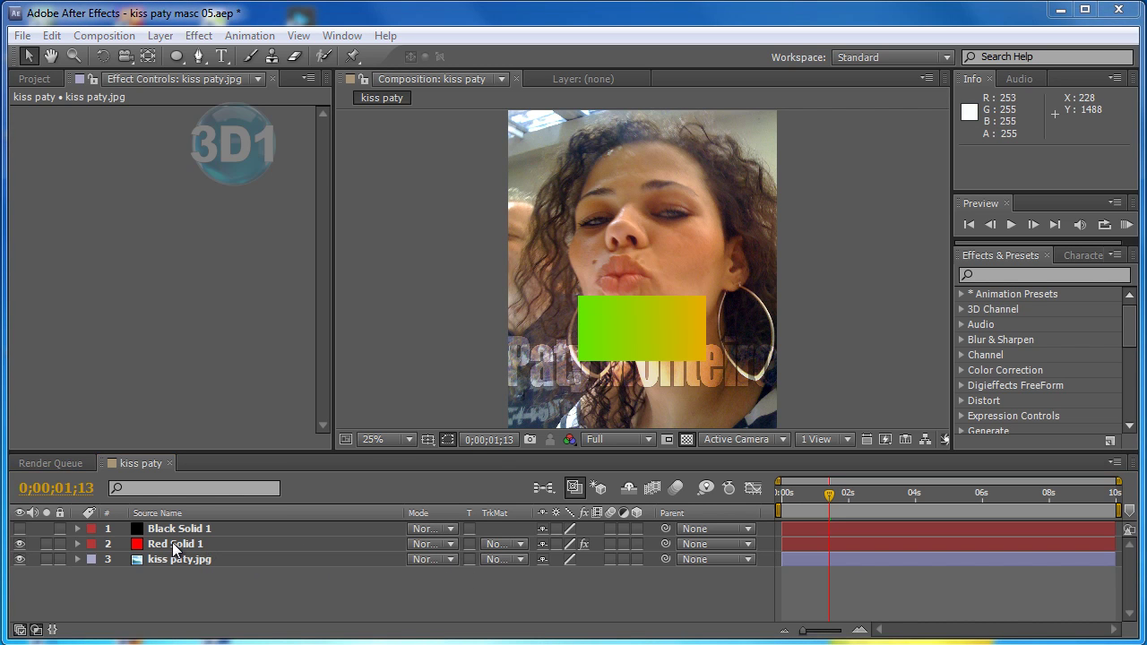
left_click(186, 563)
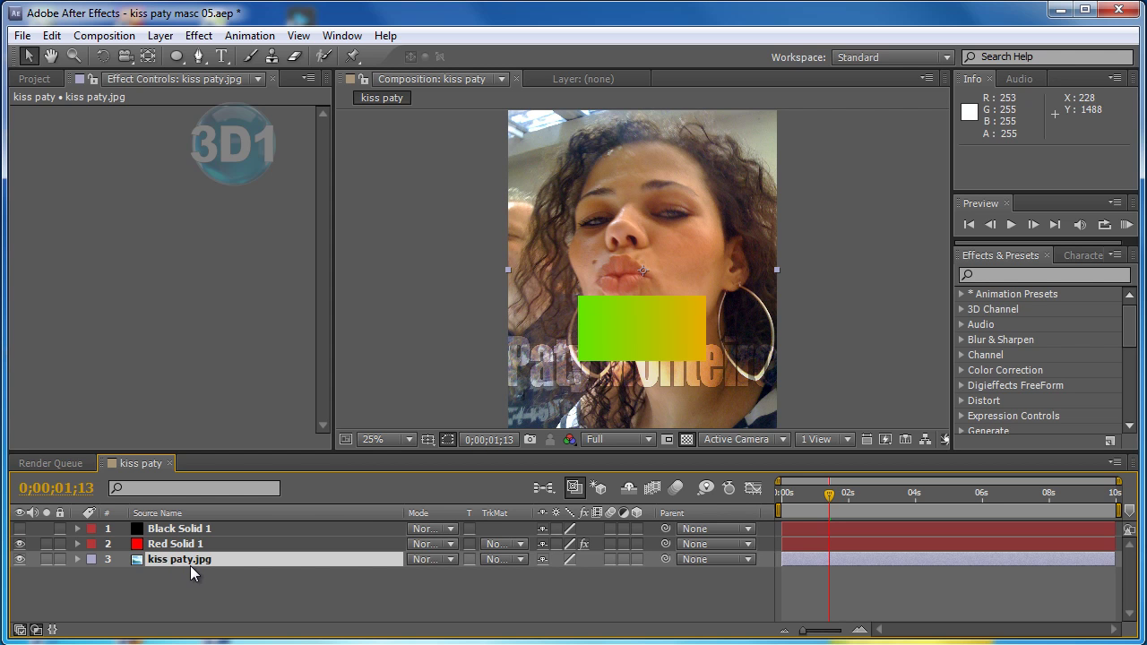
key("ctrl+d")
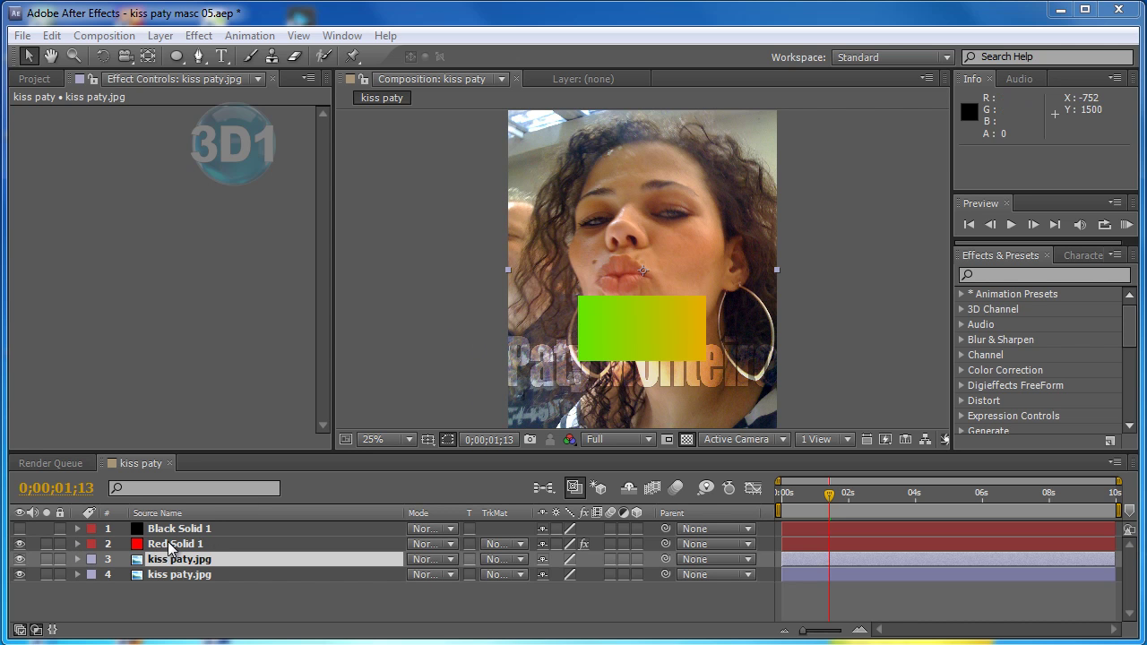
left_click(169, 544)
Copy Red Solid 1's Mask 1 and paste it onto the top kiss paty.jpg layer.
key("m")
left_click(148, 561)
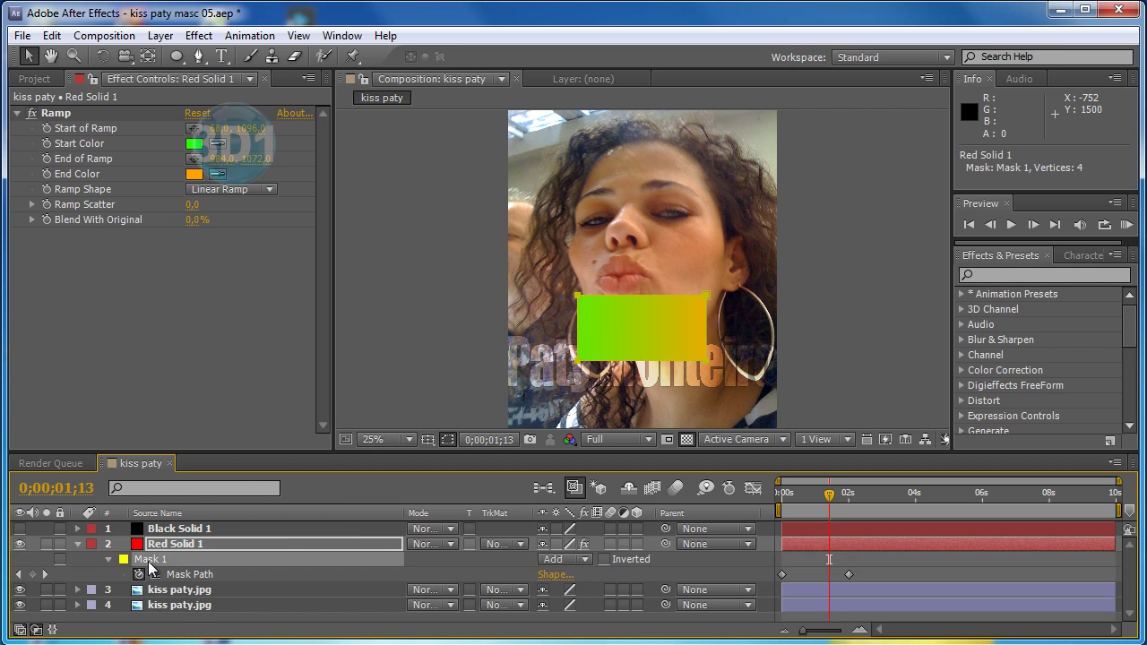
key("ctrl+c")
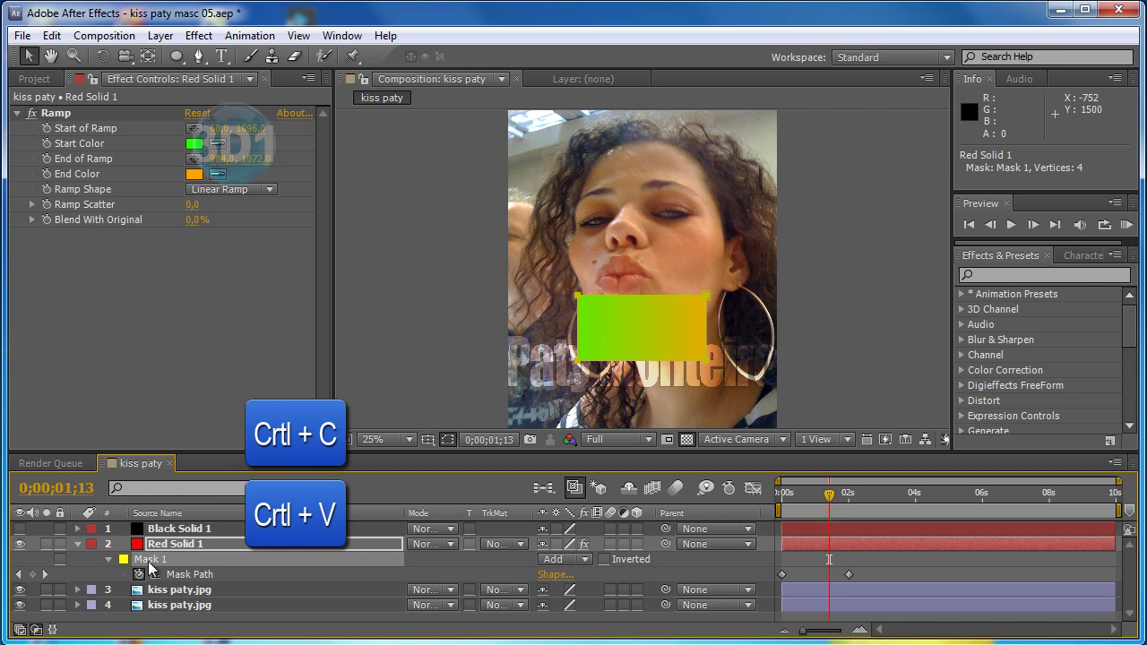
left_click(178, 589)
key("ctrl+v")
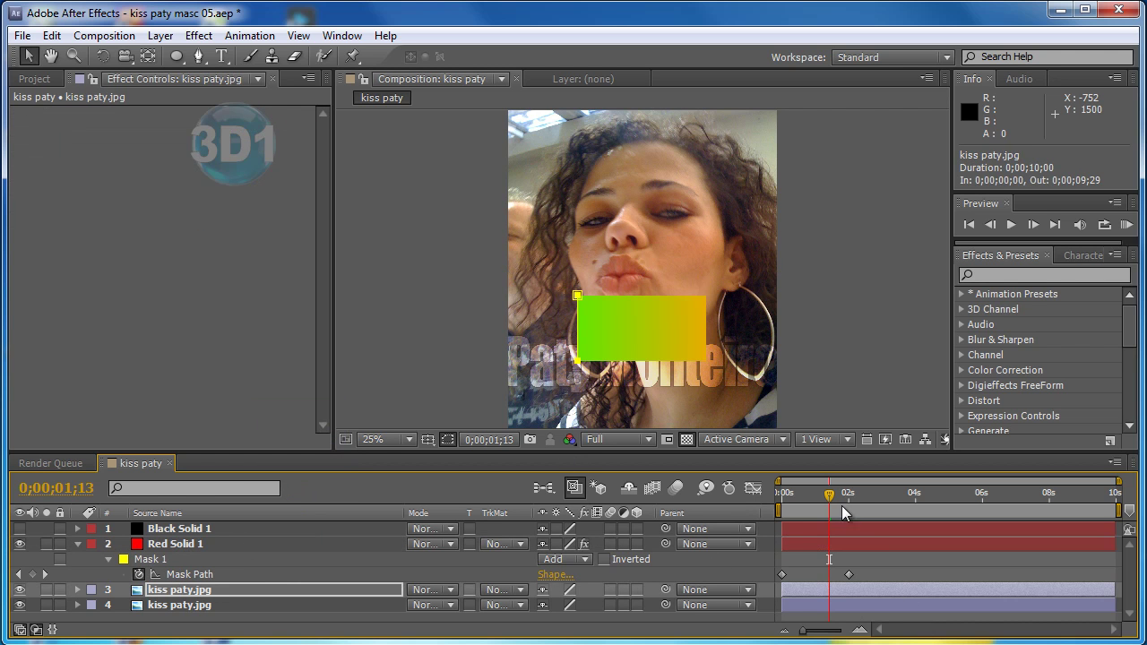
left_click_drag(827, 496, 912, 495)
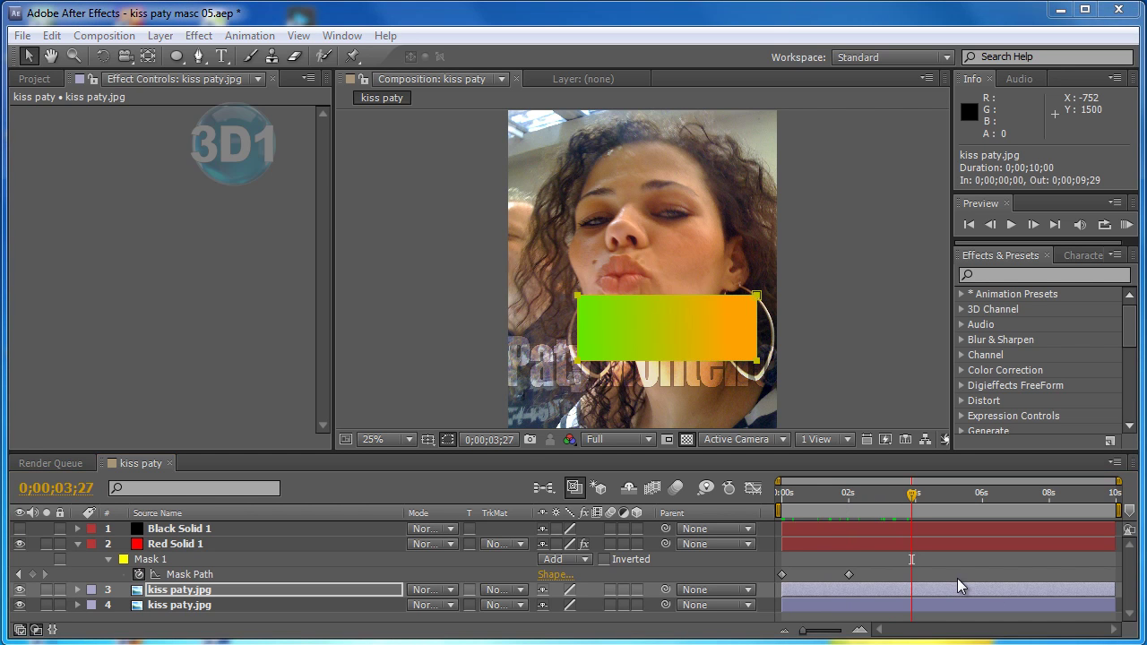
Show both layers' mask properties and select the first Mask Path keyframe at 0;00;01;21.
left_click(175, 543)
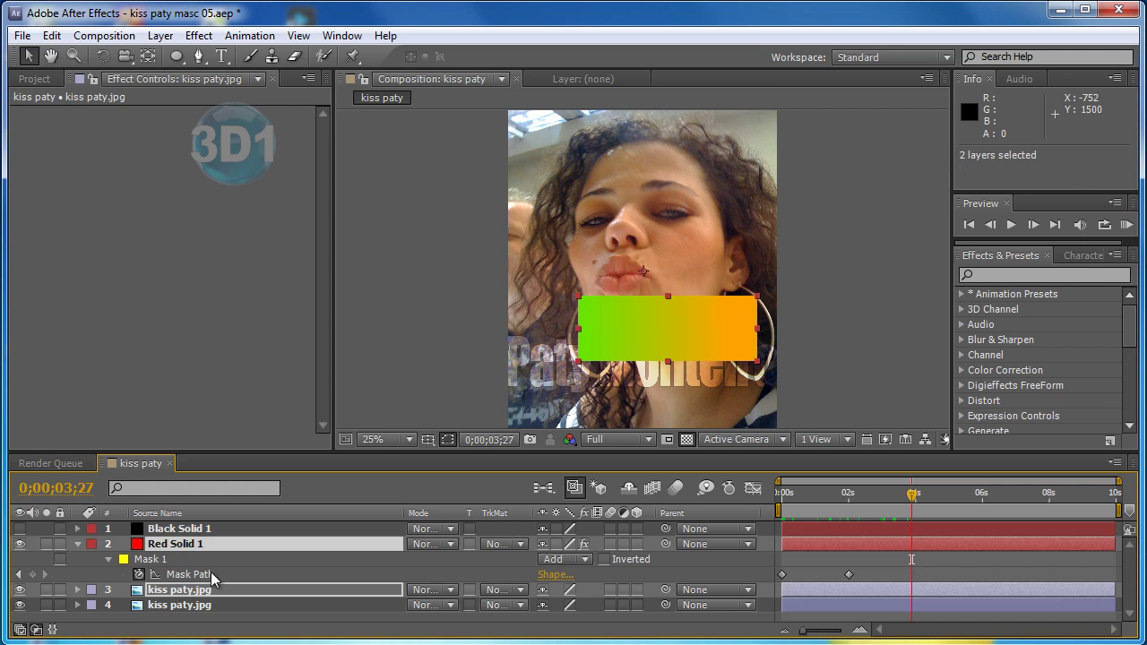
left_click(196, 592)
left_click(175, 543, "ctrl")
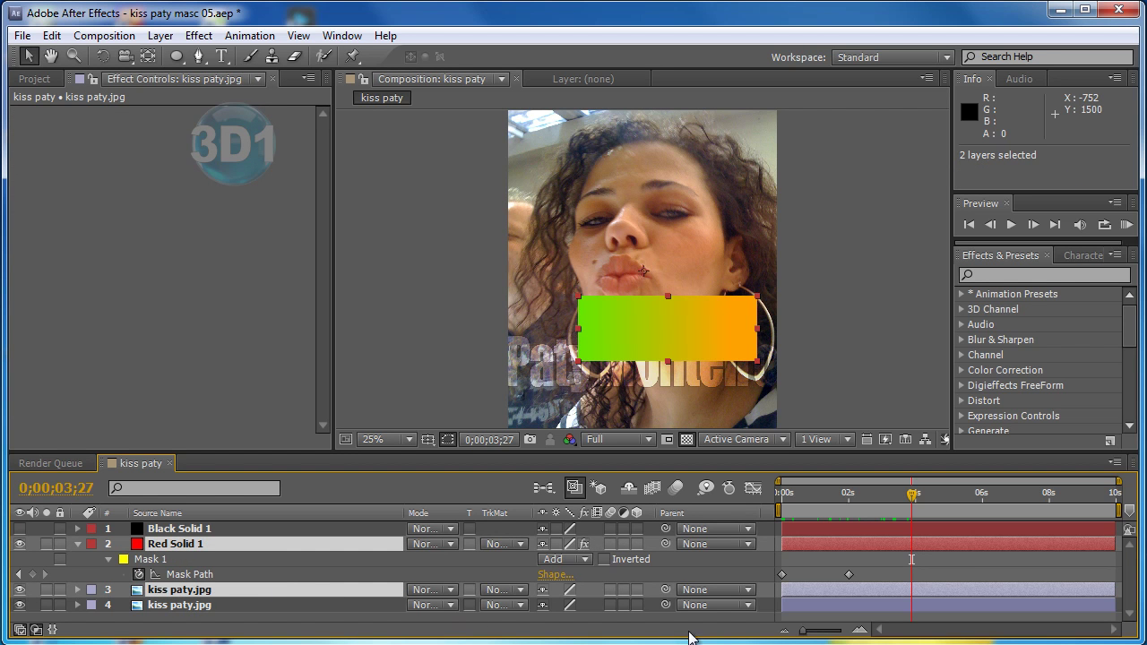
key("ctrl")
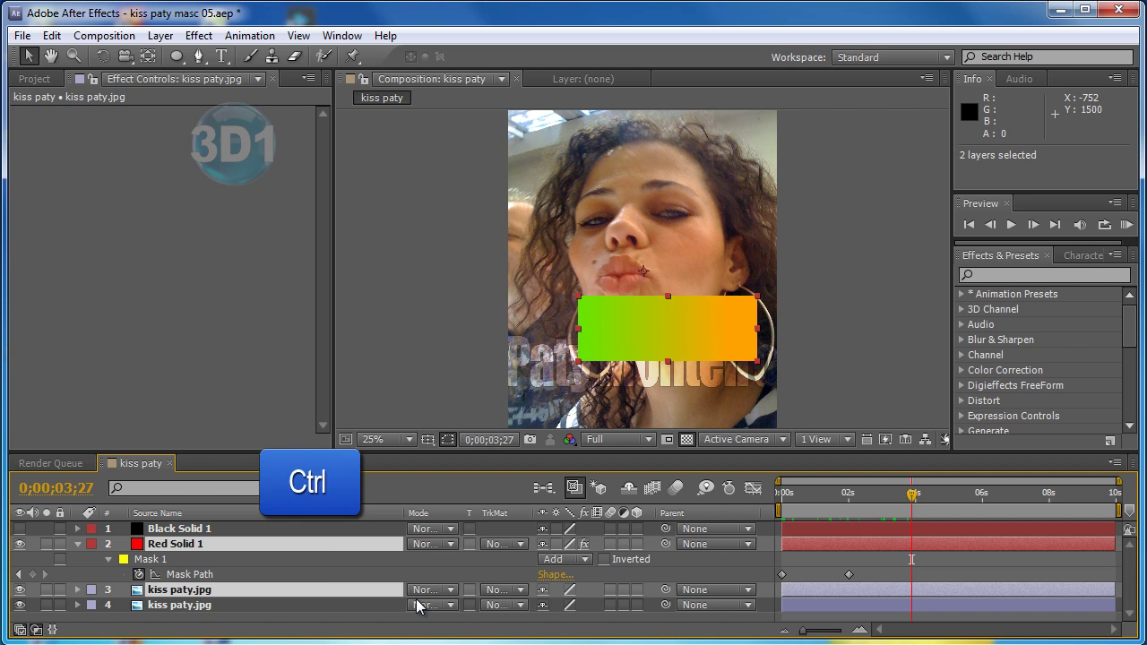
key("m")
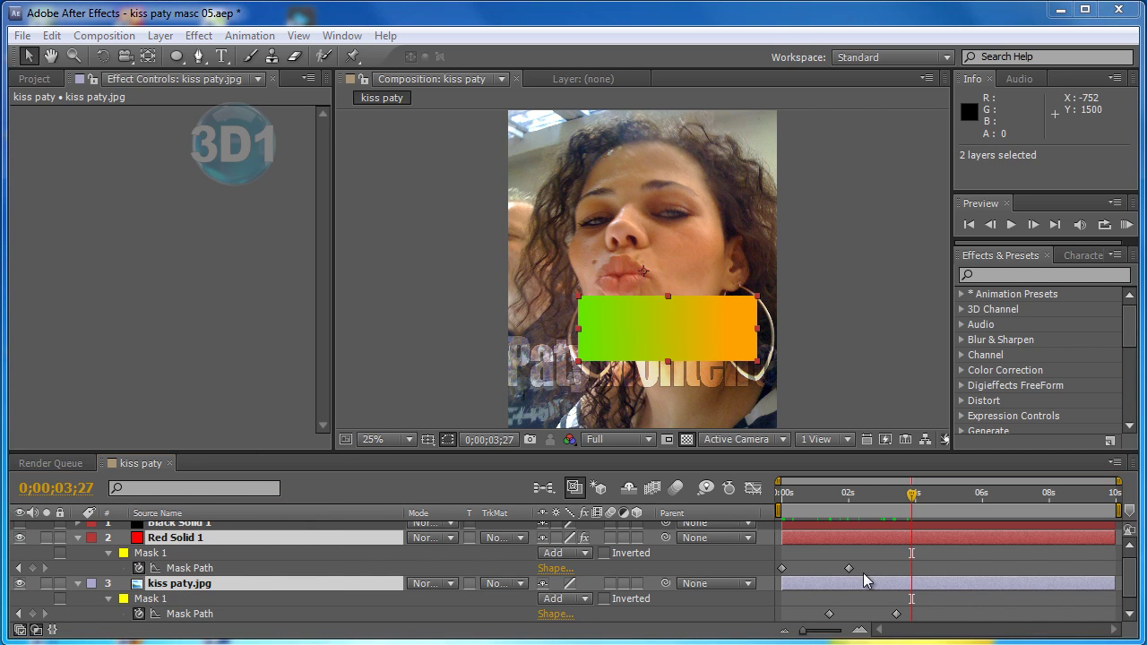
left_click_drag(913, 494, 838, 494)
left_click(782, 568)
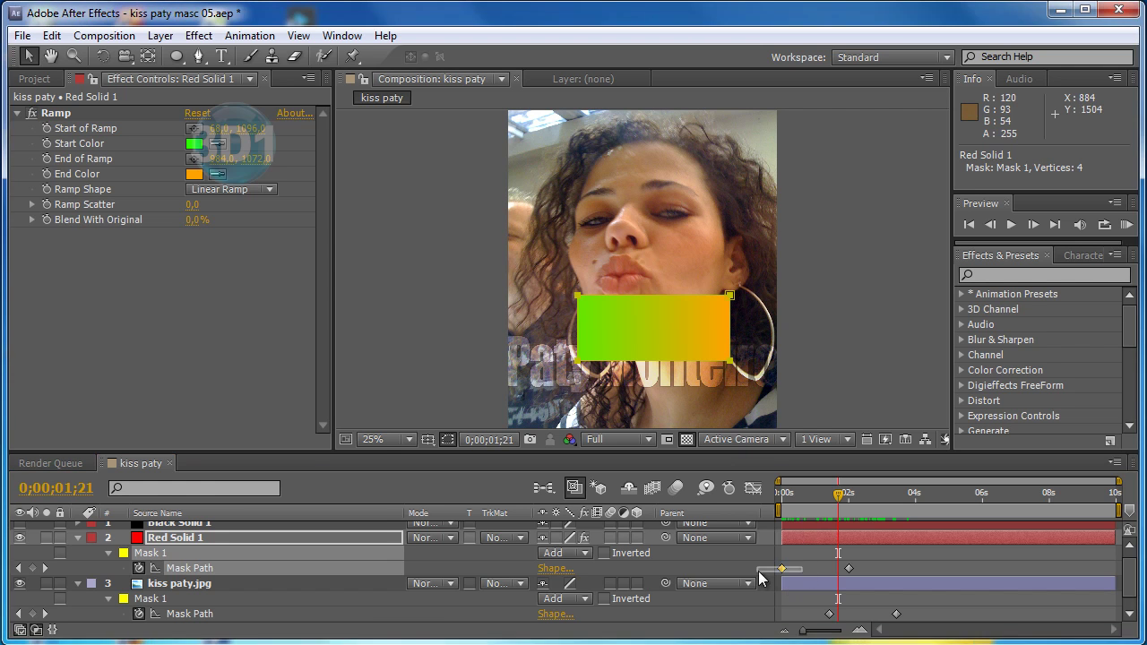
Delete the Mask Path keyframes on both layers and turn off their stopwatches.
key("Delete")
left_click(829, 614)
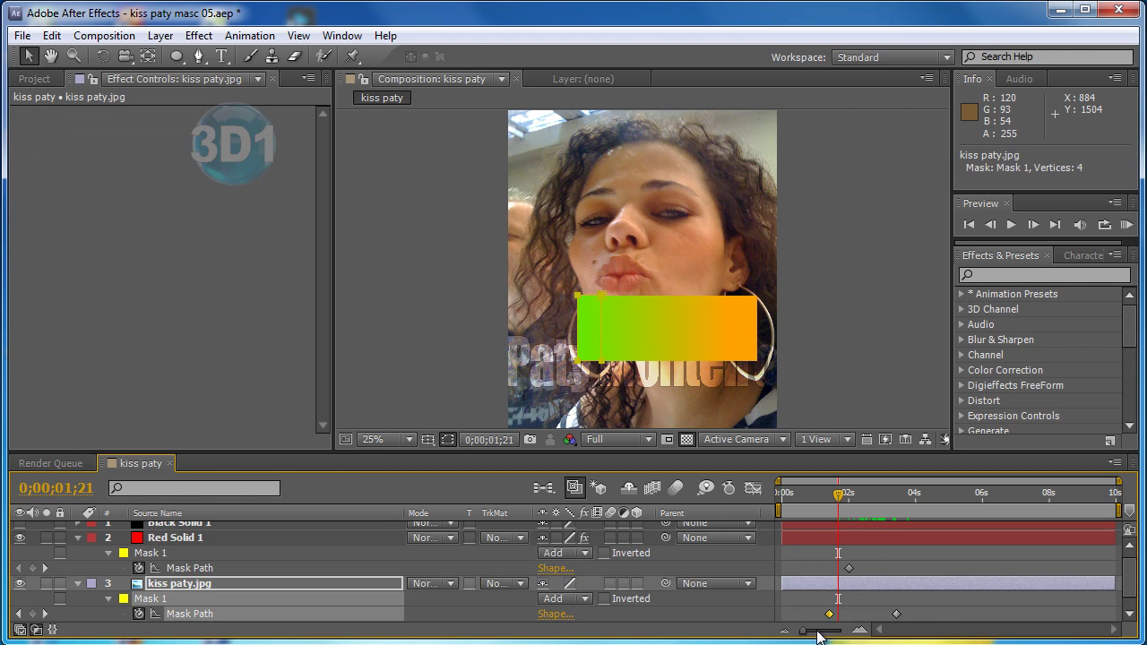
key("Delete")
left_click(848, 569)
key("Delete")
left_click(896, 614)
key("Delete")
Shift-move the photo layer's Mask 1 straight up over the eyes and lips.
mouse_move(771, 505)
left_mouse_down()
mouse_move(863, 522)
mouse_move(823, 518)
left_mouse_up()
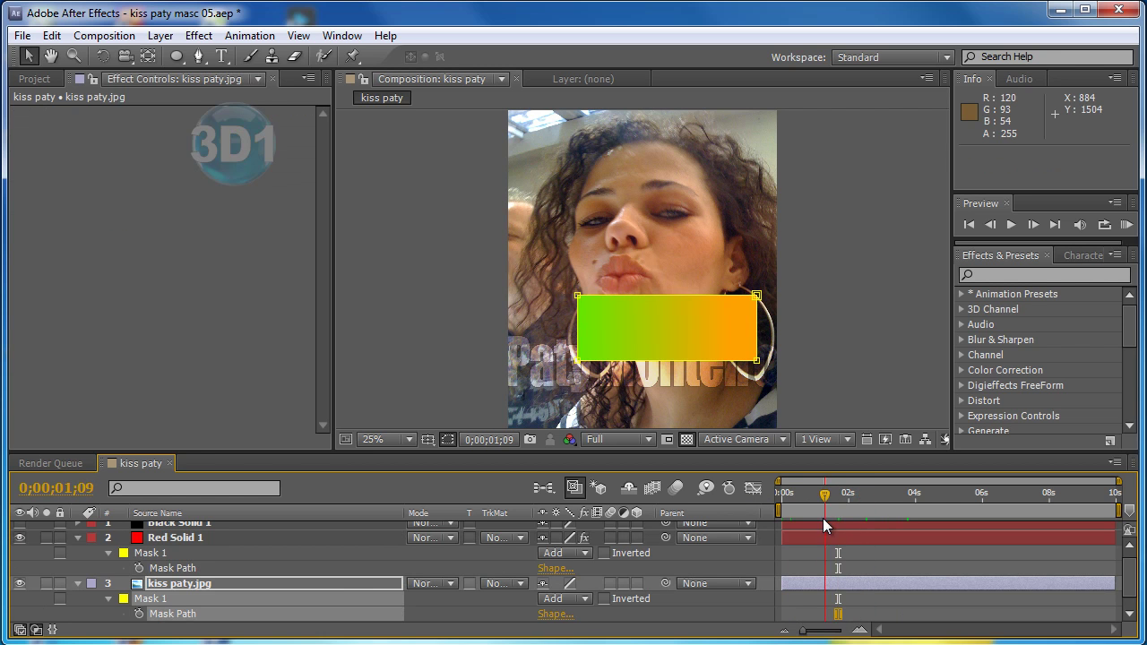
left_click(859, 507)
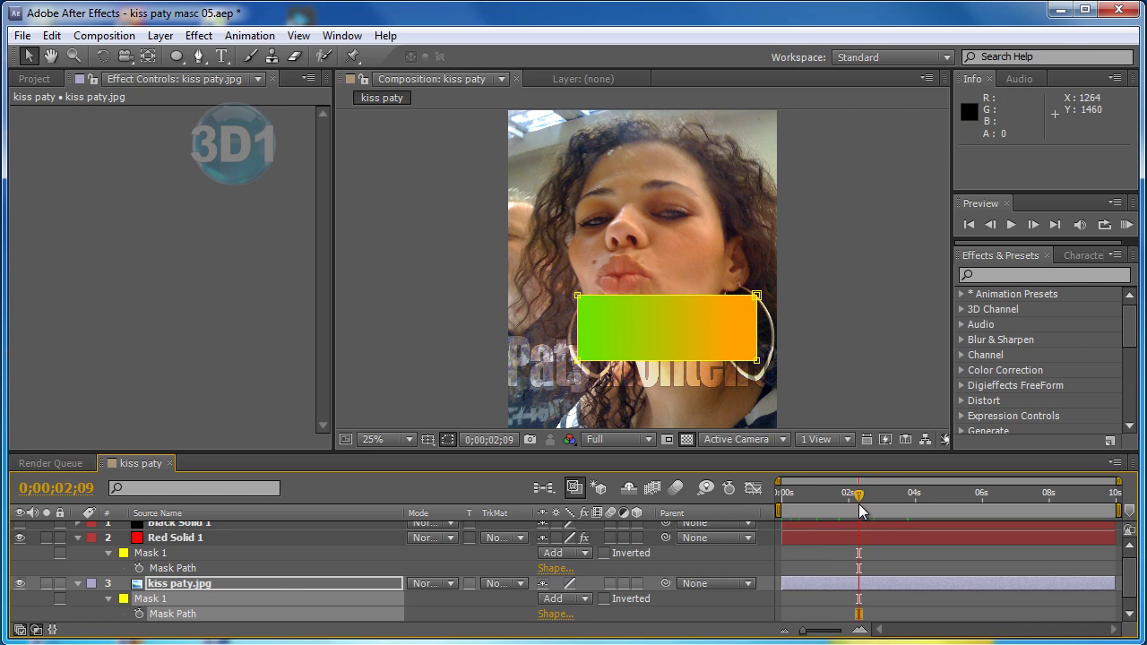
left_click(177, 586)
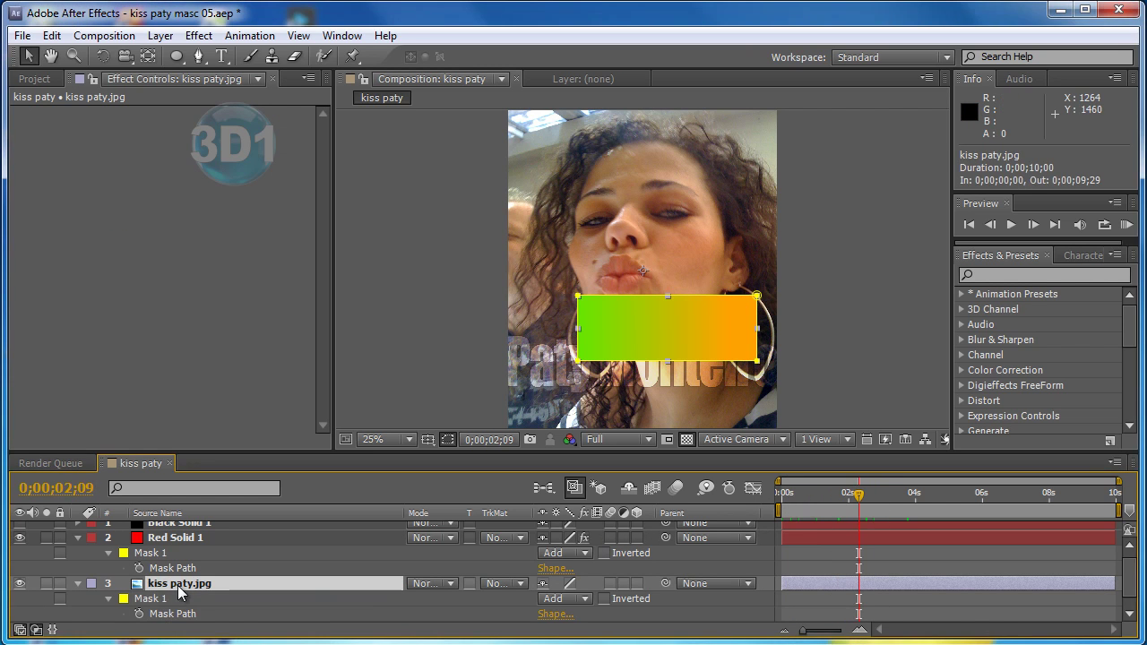
left_click(199, 594)
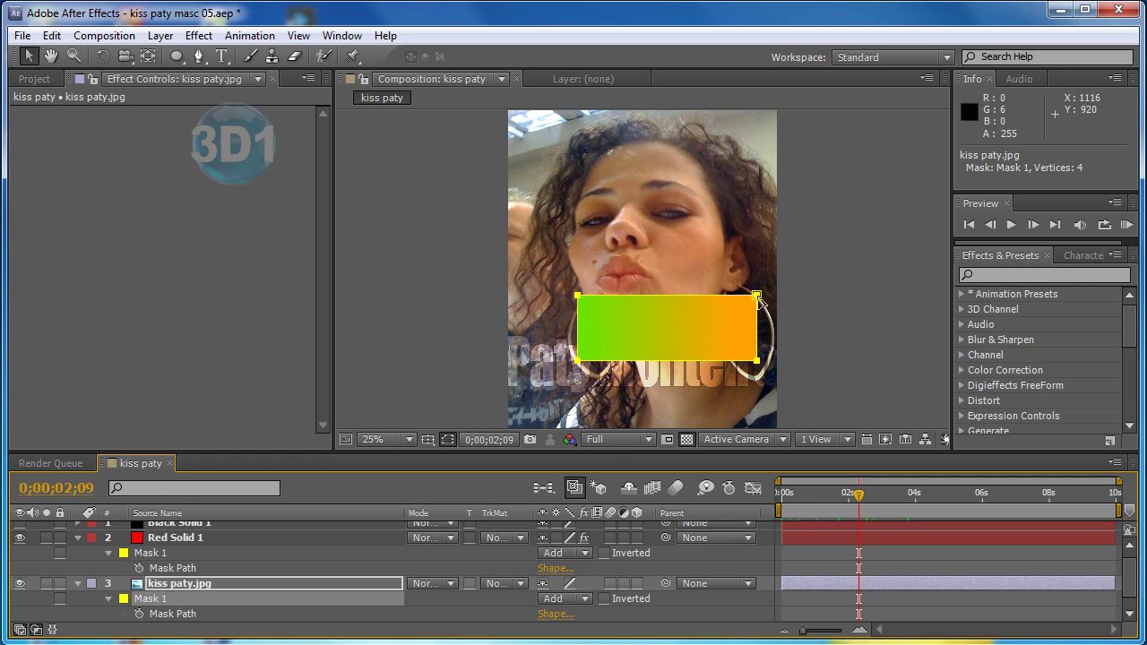
mouse_move(759, 297)
left_mouse_down()
mouse_move(738, 208)
mouse_move(758, 231)
mouse_move(731, 182)
mouse_move(723, 236)
mouse_move(723, 203)
mouse_move(728, 226)
left_mouse_up()
key("shift")
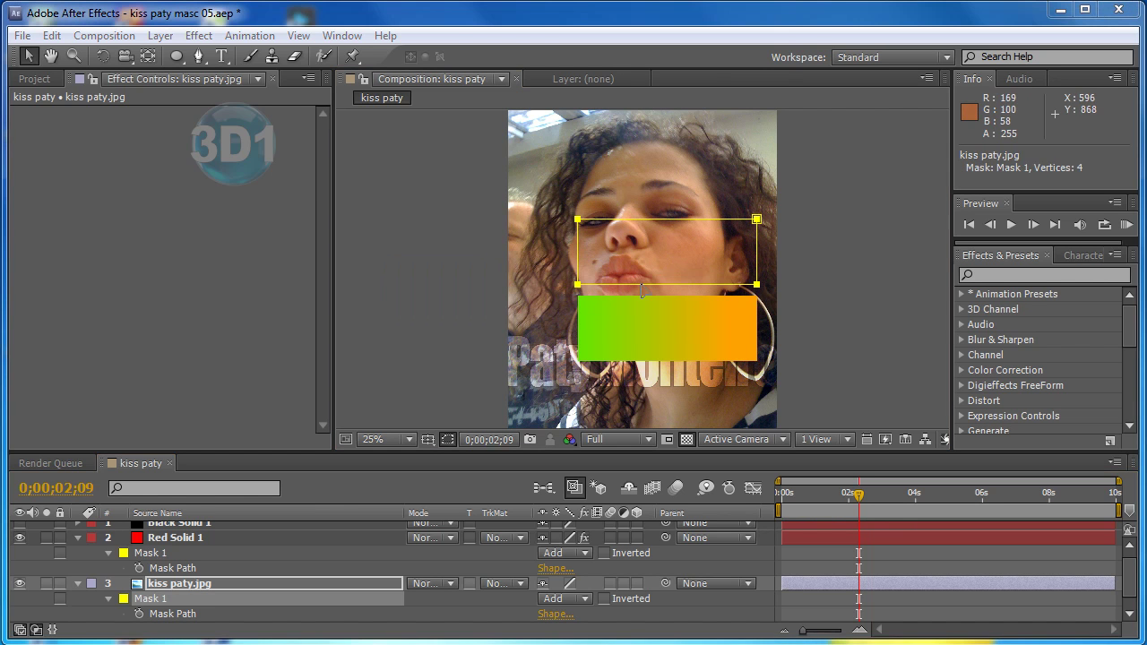
left_click(78, 538)
left_click(78, 559)
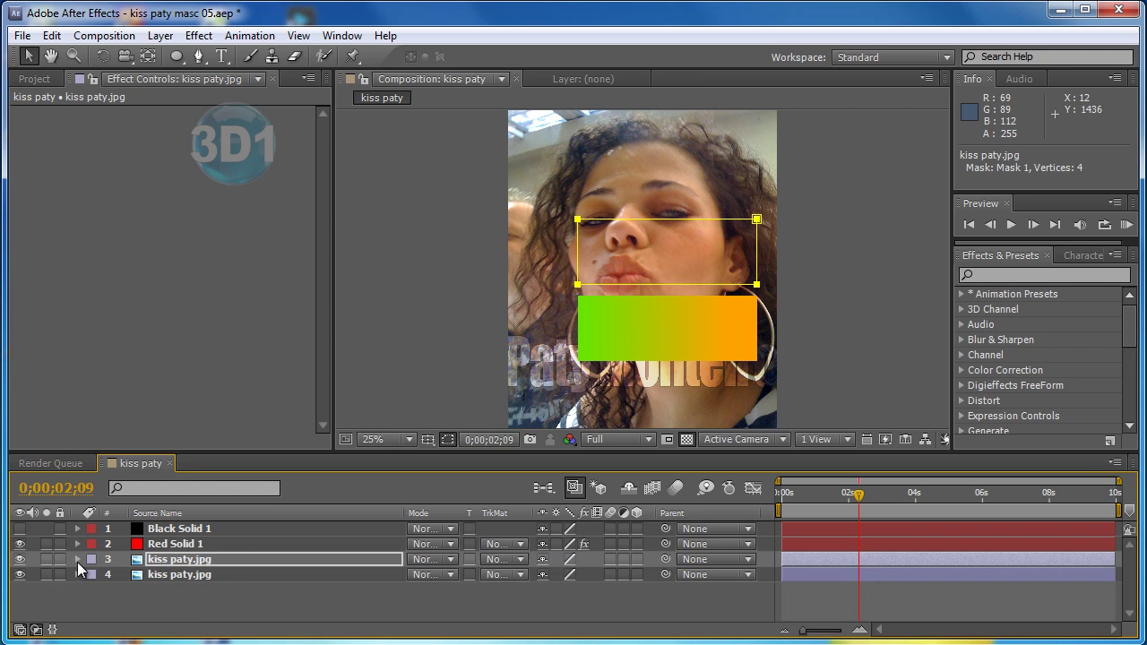
Import arte AE trace.jpg via File > Import > File and drop it into the composition.
left_click(271, 79)
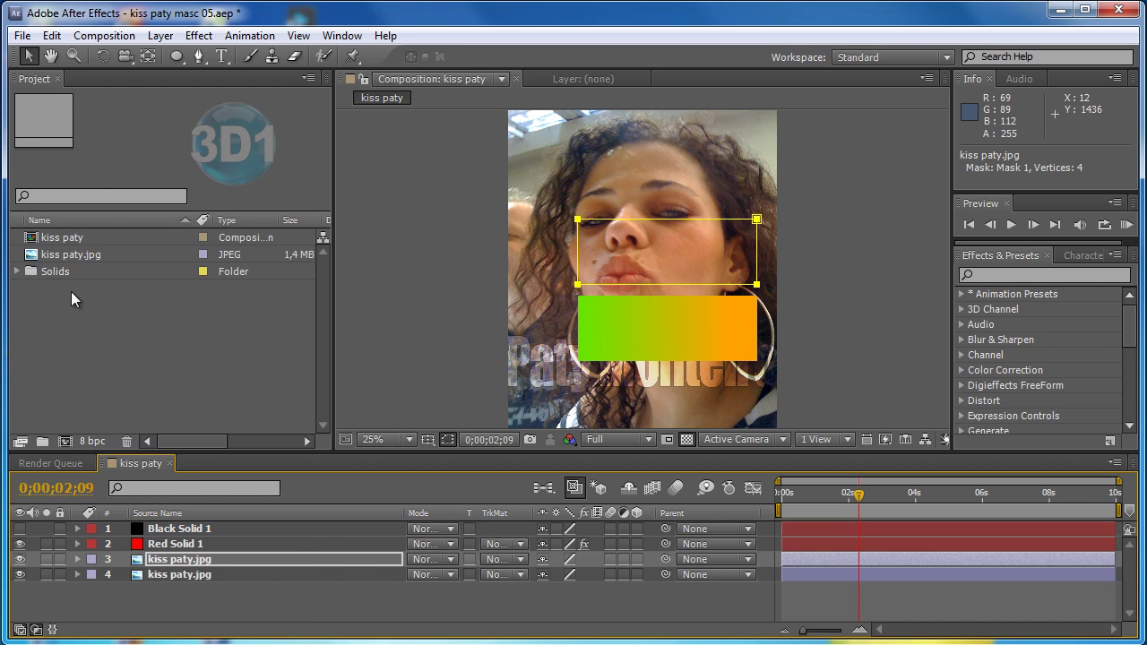
left_click(21, 35)
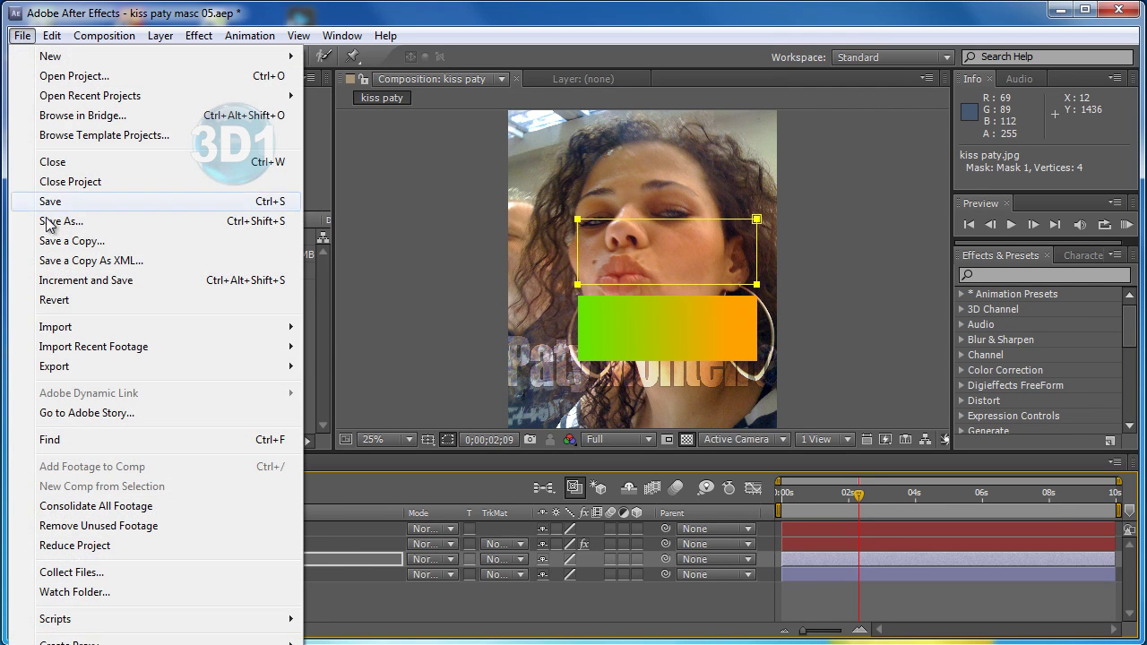
mouse_move(119, 327)
left_click(395, 329)
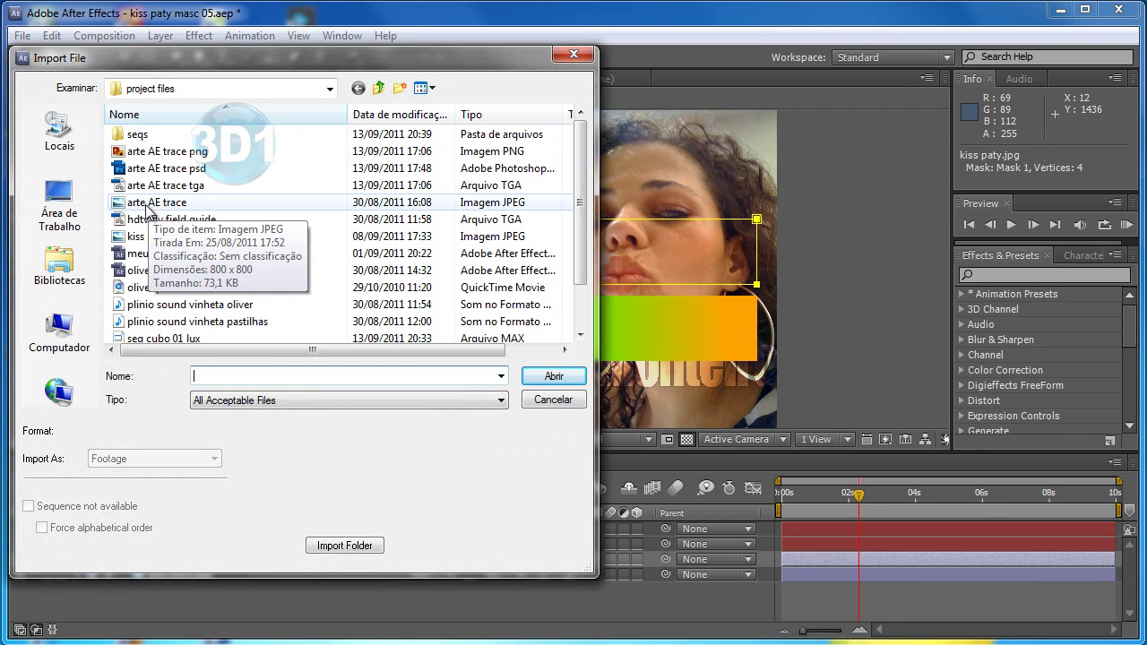
left_click(148, 204)
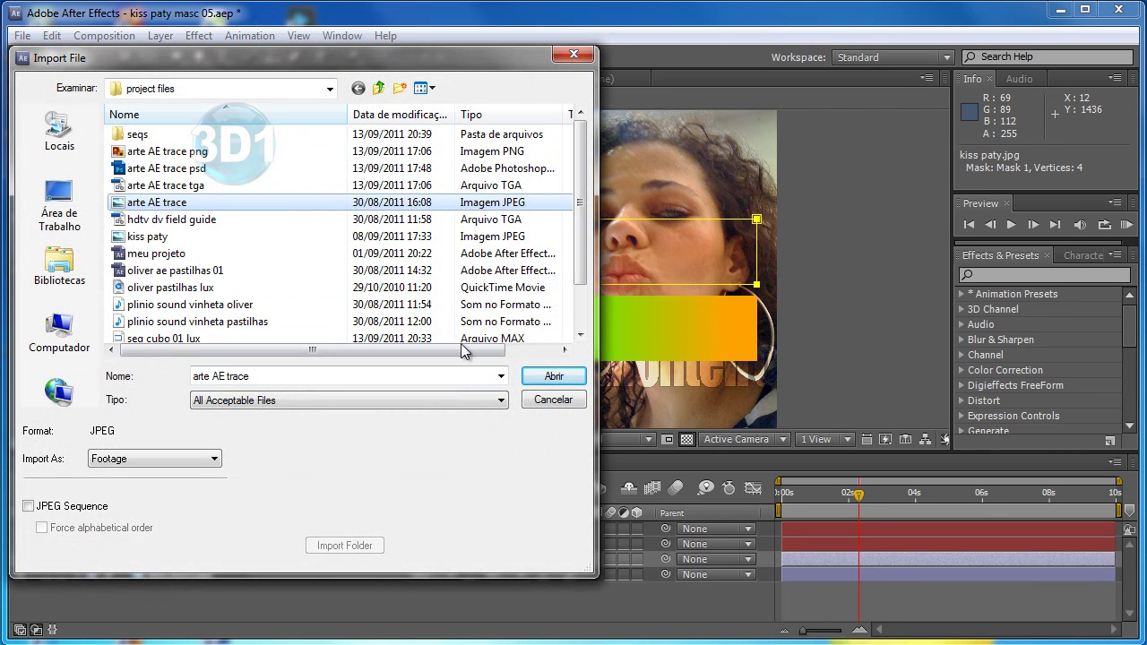
left_click(554, 377)
left_click_drag(78, 240, 207, 534)
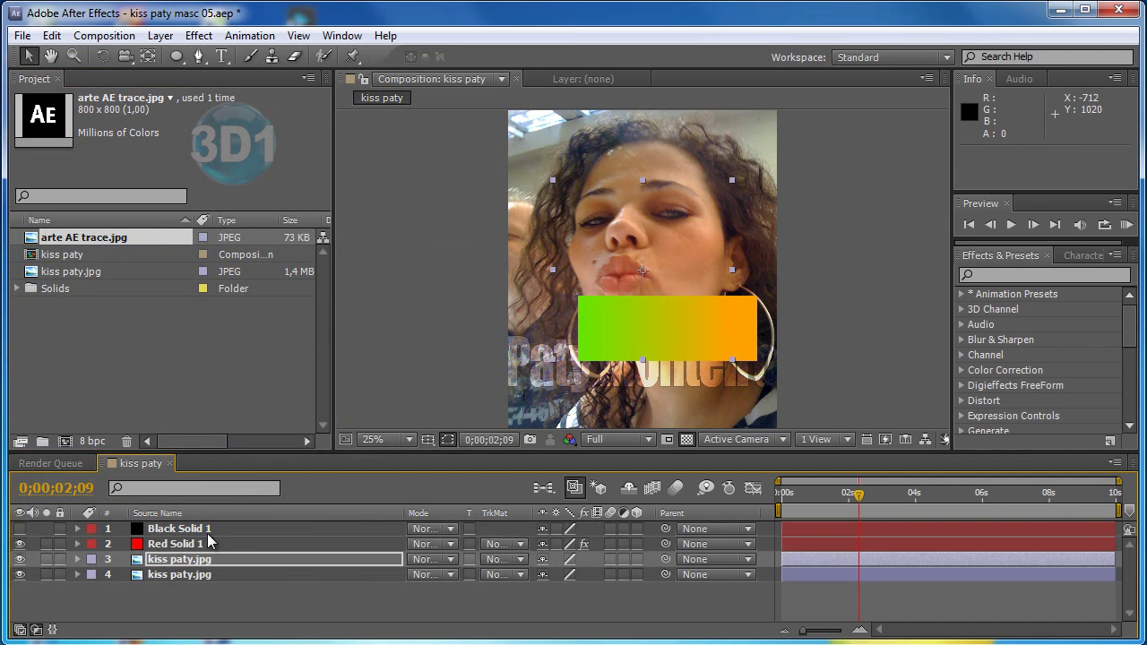
Scale the AE logo to 52% and position it in the photo's upper-left corner.
key("s")
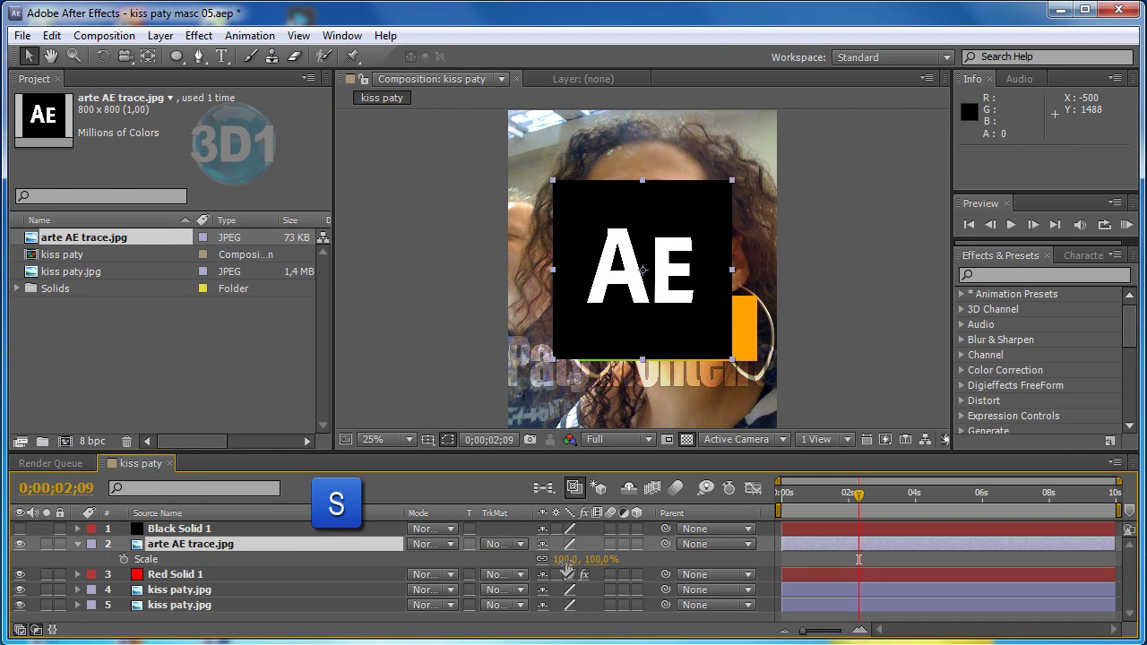
left_click_drag(565, 560, 529, 565)
left_click_drag(654, 262, 594, 165)
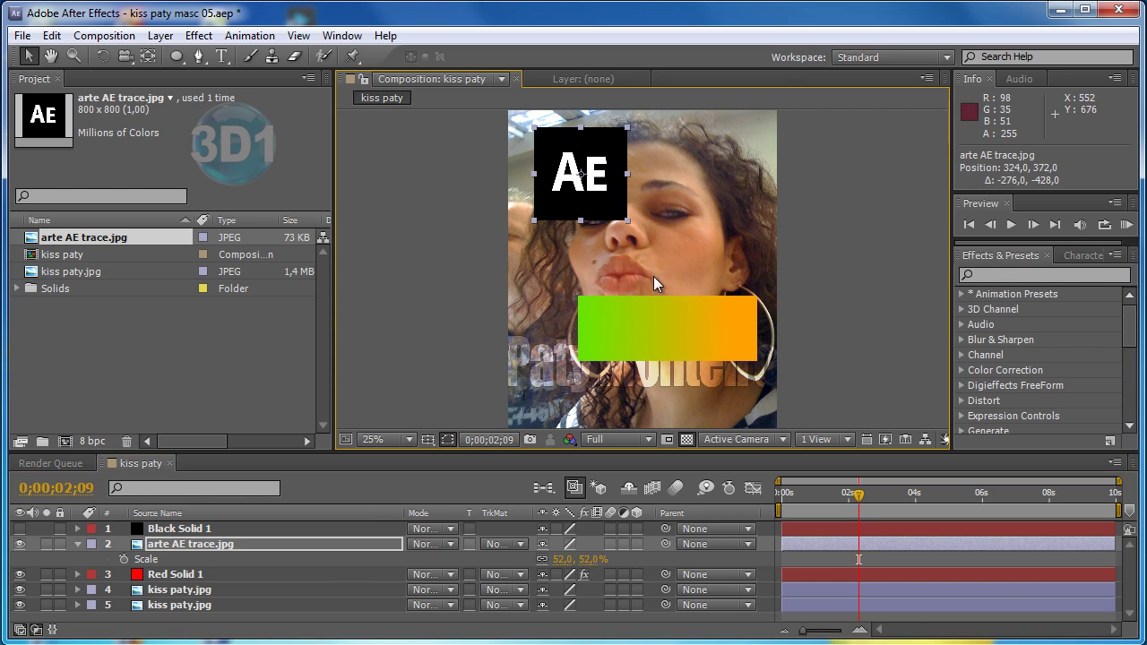
left_click(19, 606)
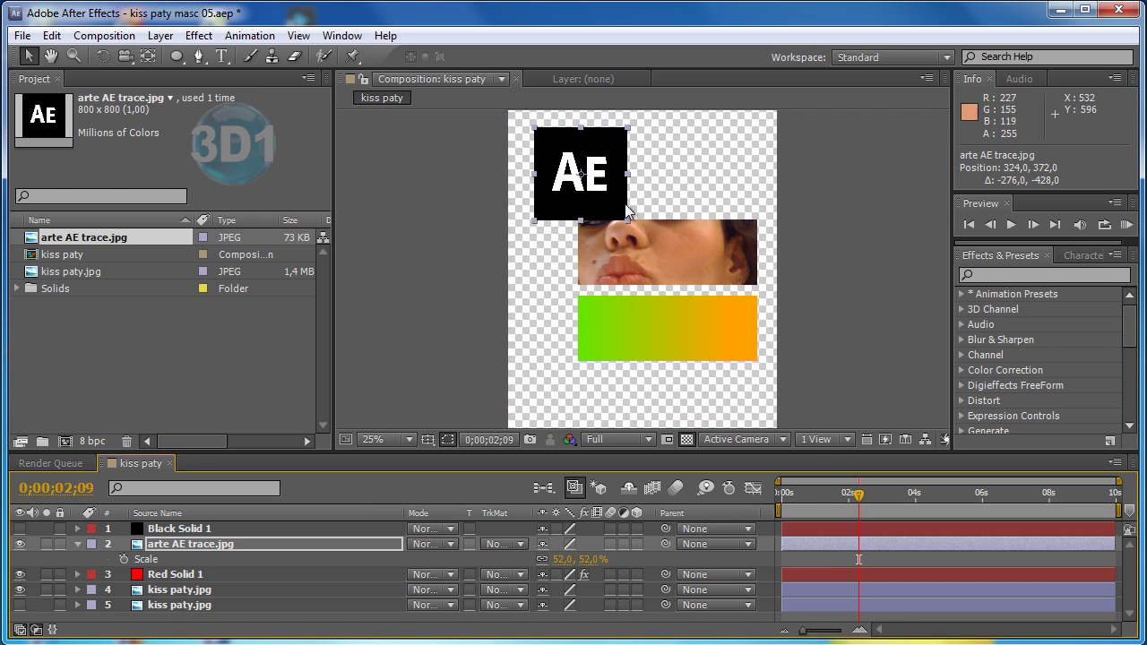
left_click_drag(603, 164, 595, 157)
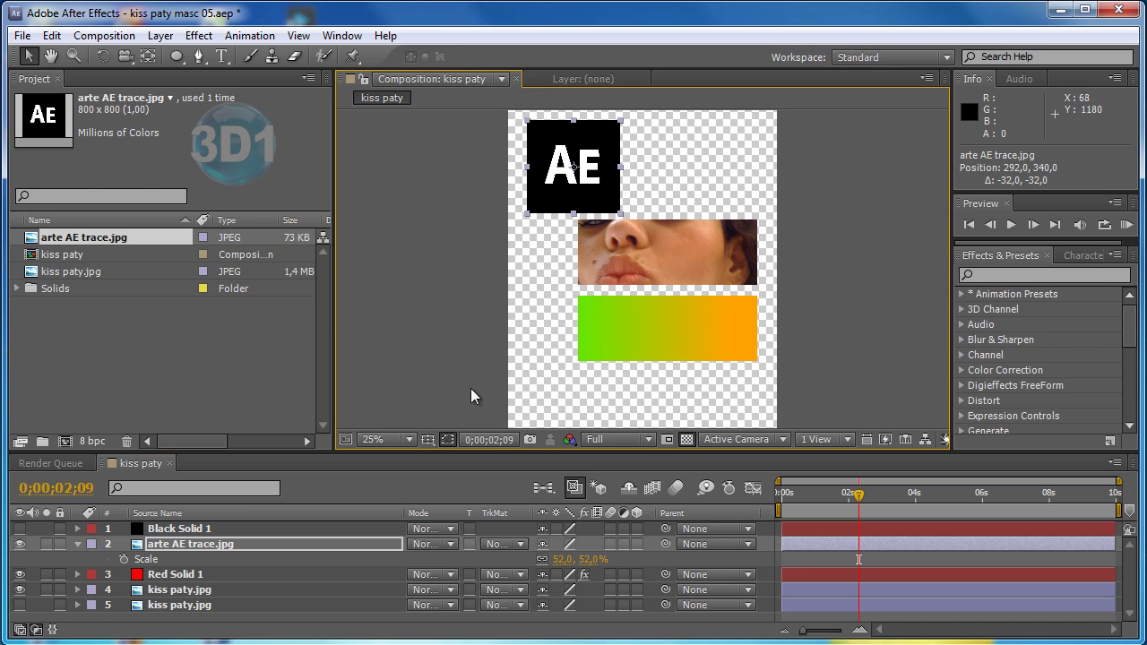
left_click(20, 606)
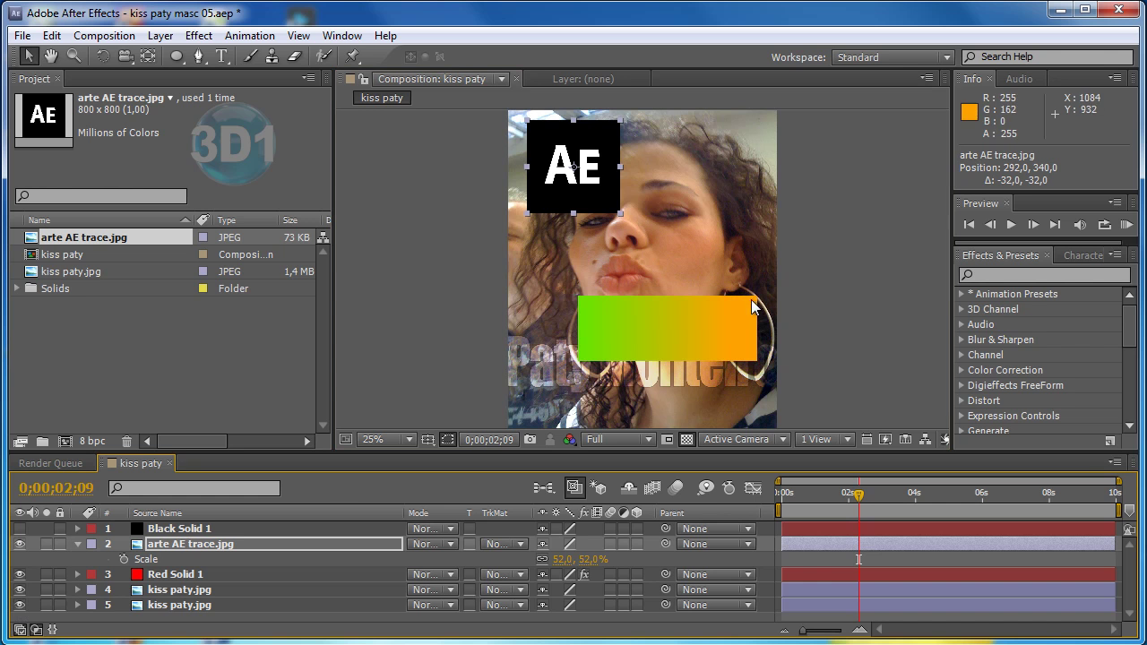
left_click(77, 545)
Delete the Black Solid 1 layer.
left_click(176, 530)
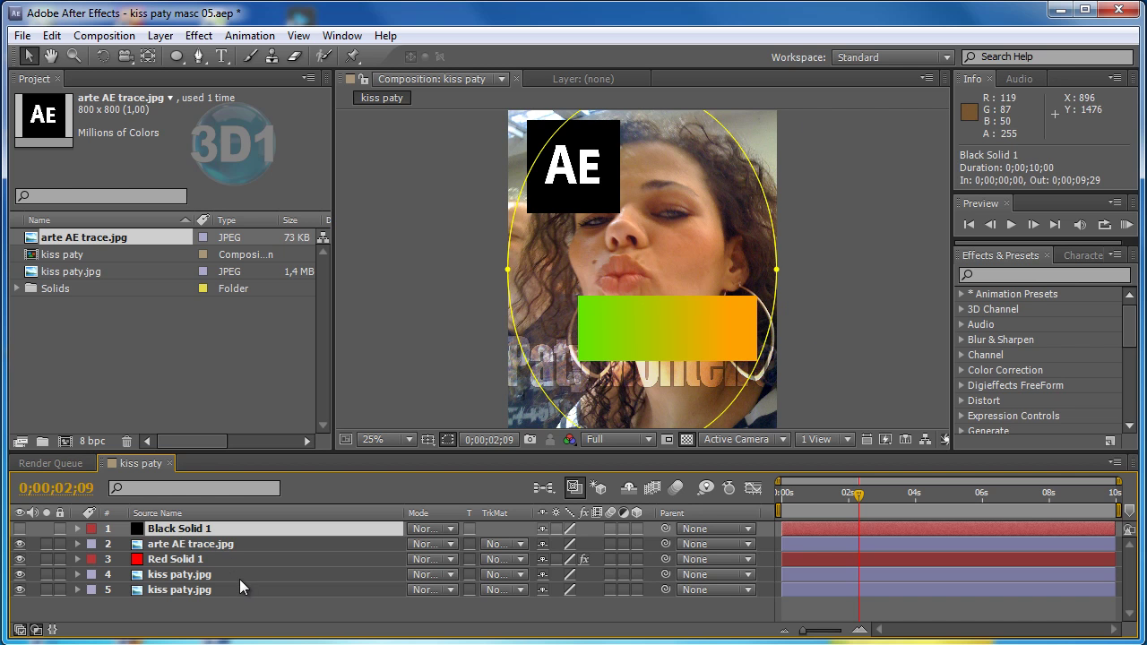
key("Delete")
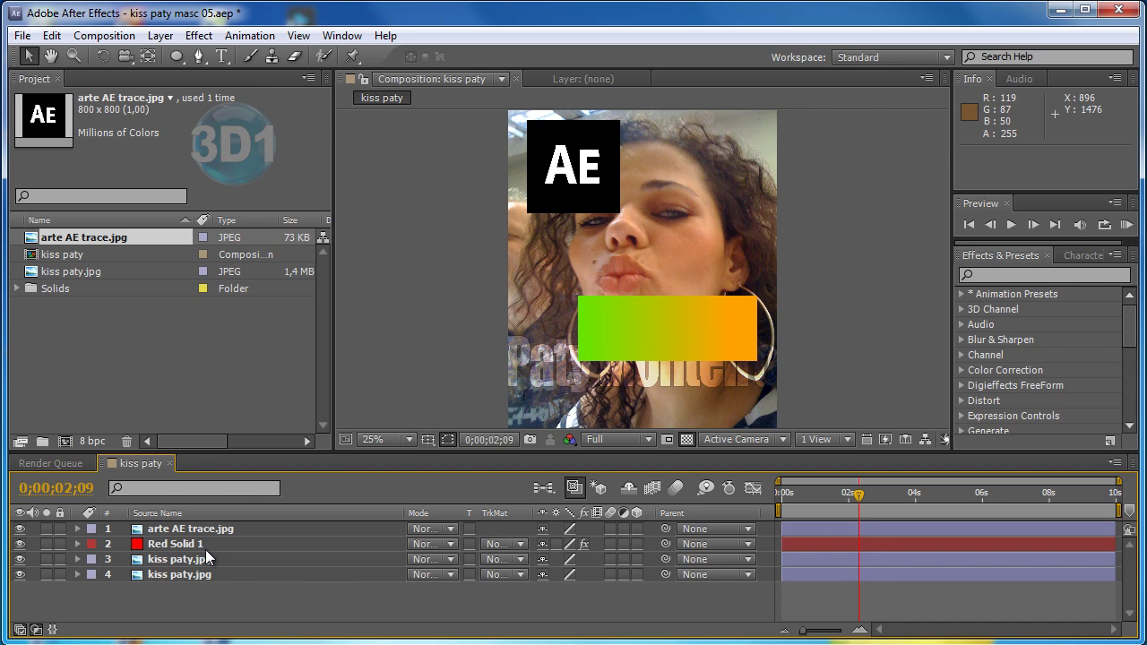
left_click(182, 531)
With the top three layers selected, Increment and Save as kiss paty masc 06.aep and open the Mode list.
left_click(177, 544, "ctrl")
left_click(823, 560, "ctrl")
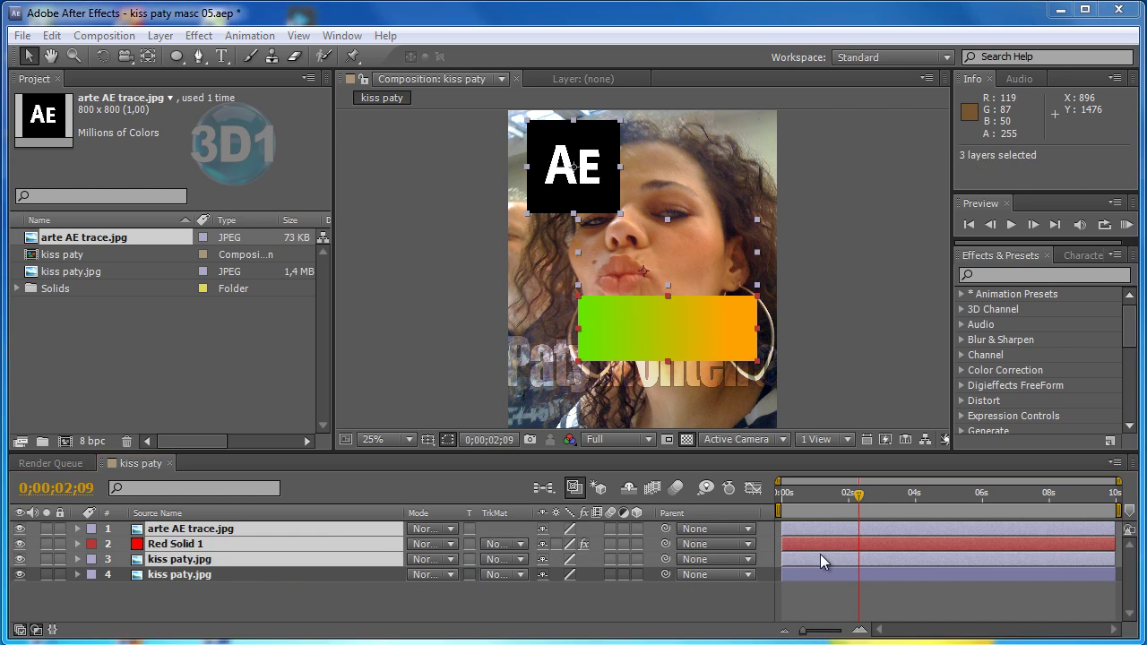
key("ctrl+alt+shift+s")
left_click(430, 532)
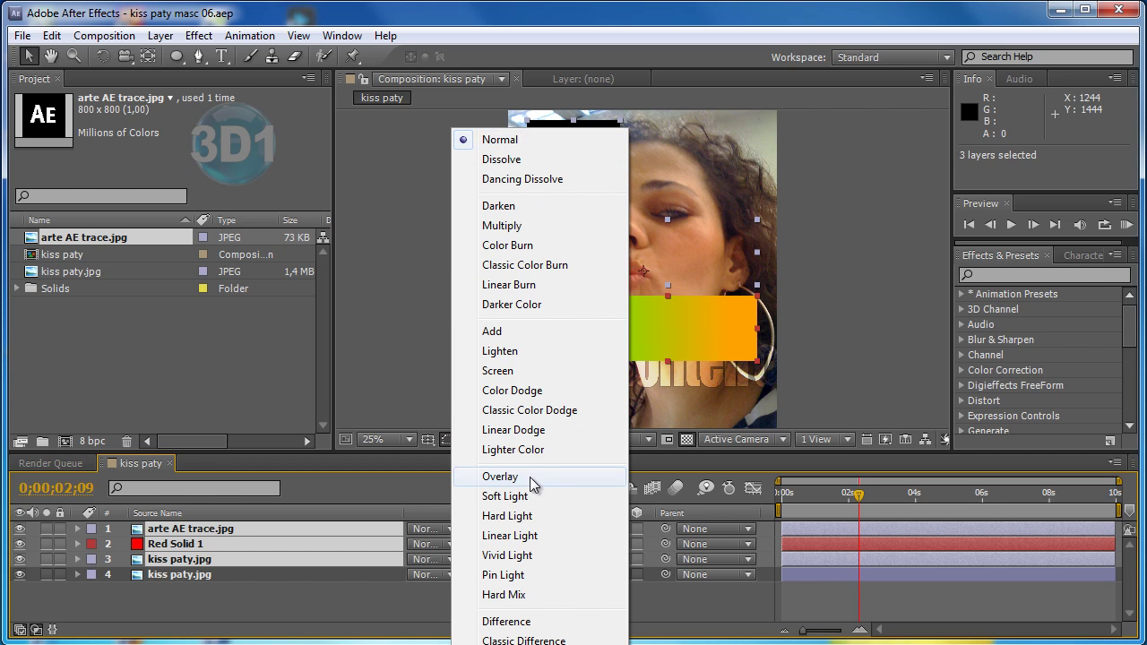
Preview Overlay, Multiply, Screen and Color Dodge on the top three layers, ending on Lighten.
left_click(501, 477)
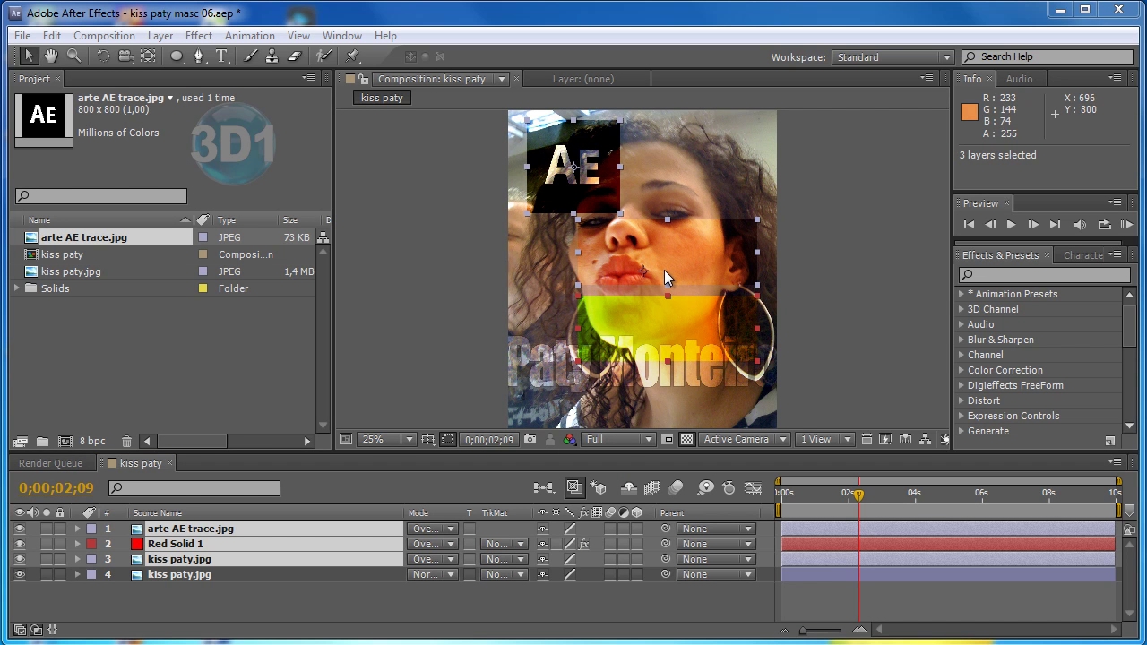
left_click(435, 530)
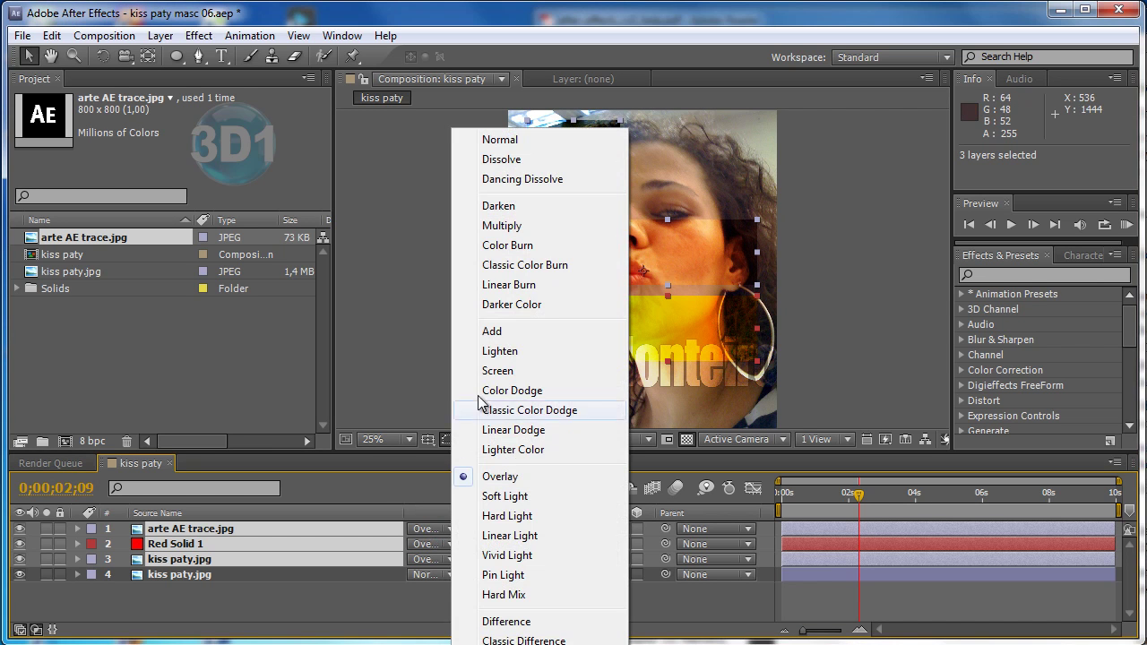
left_click(502, 226)
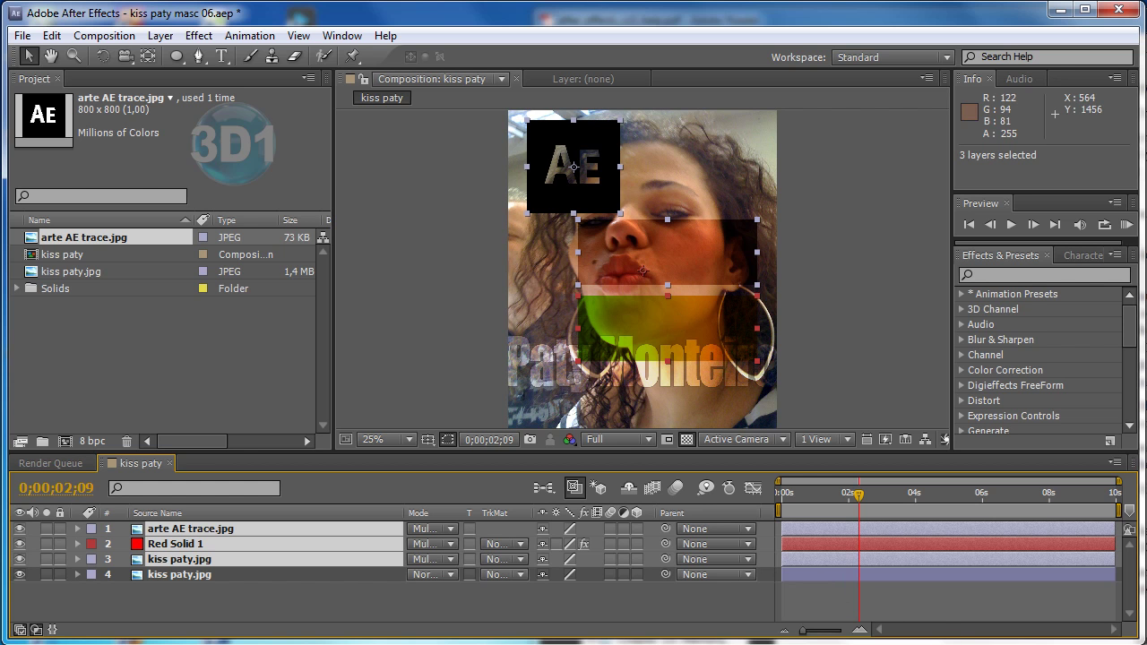
left_click(420, 532)
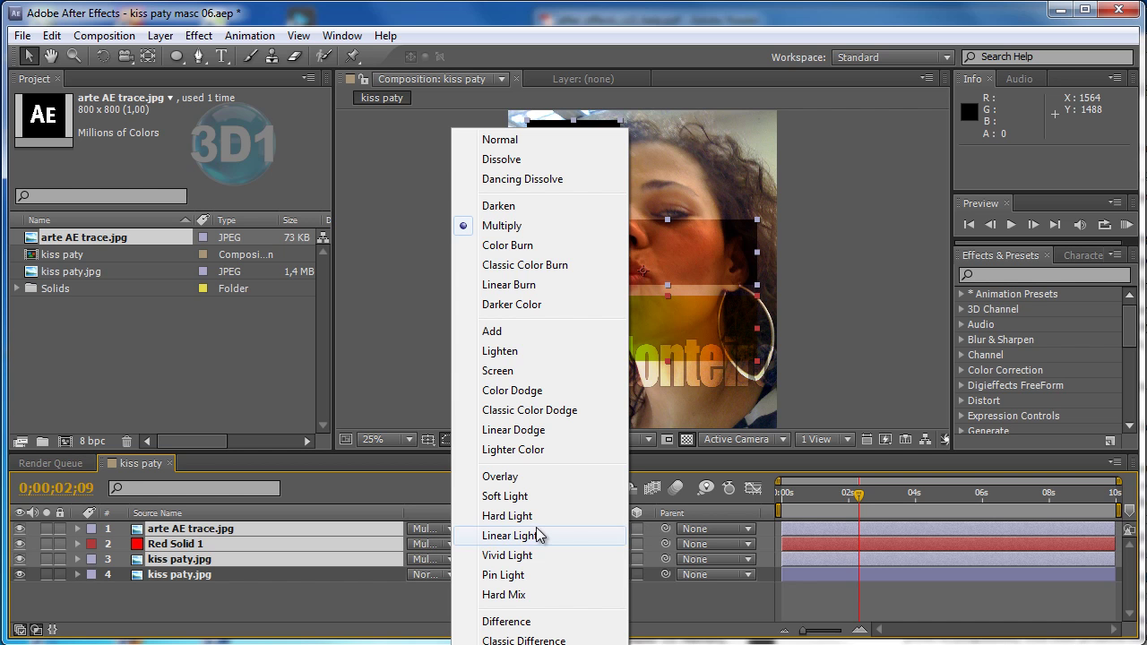
left_click(563, 375)
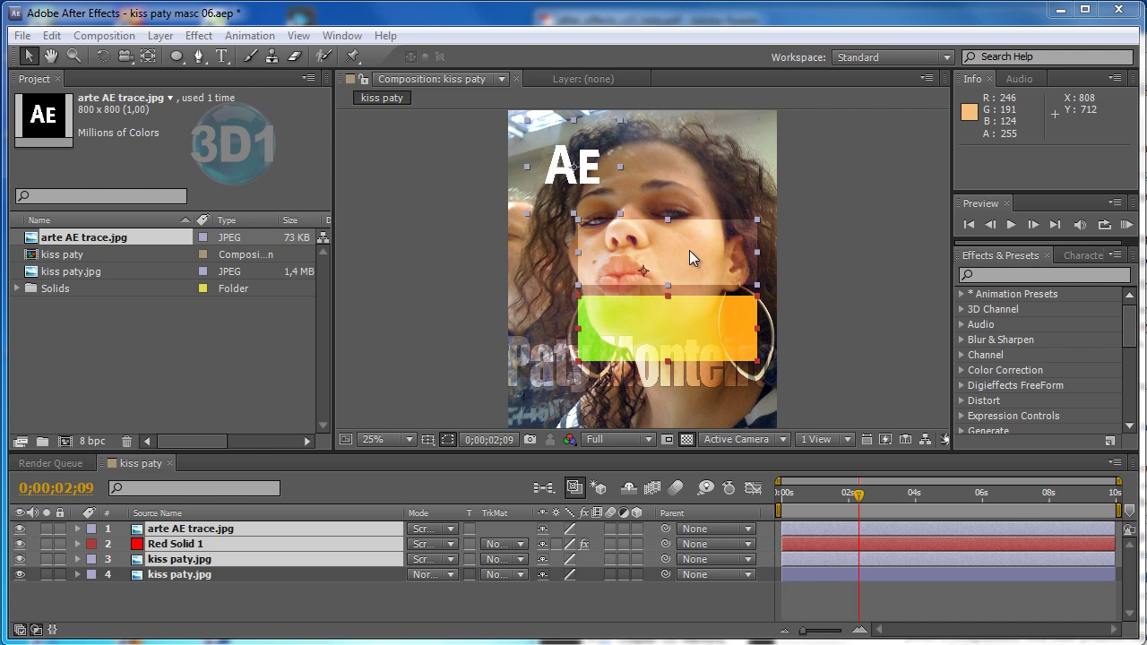
left_click(430, 540)
left_click(512, 390)
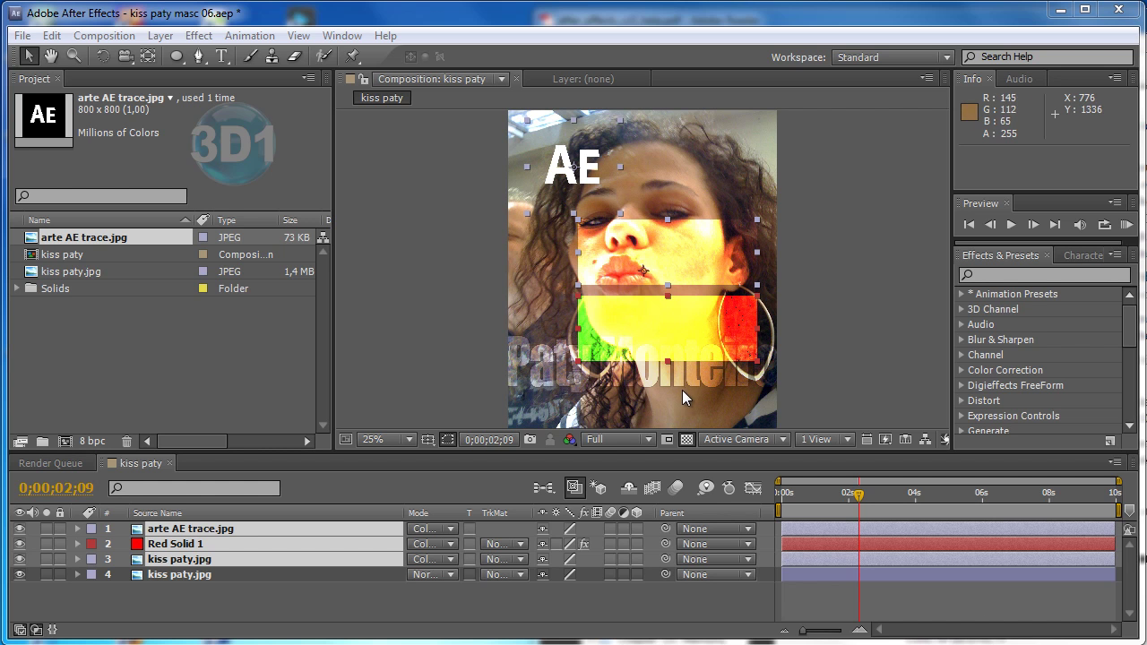
left_click(424, 538)
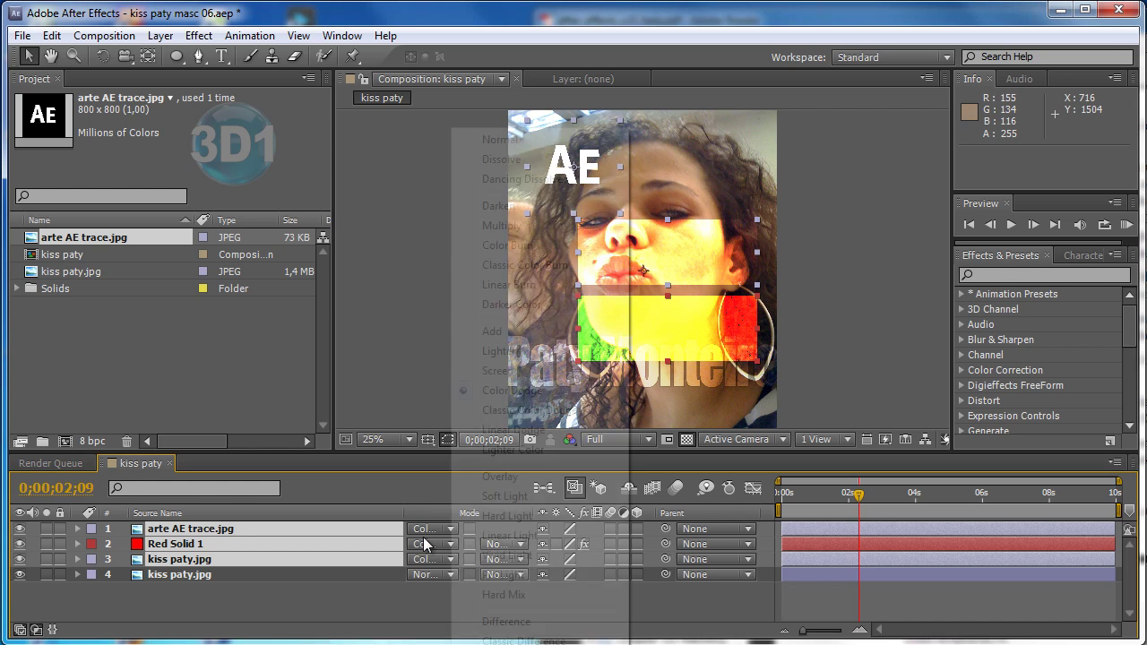
left_click(545, 351)
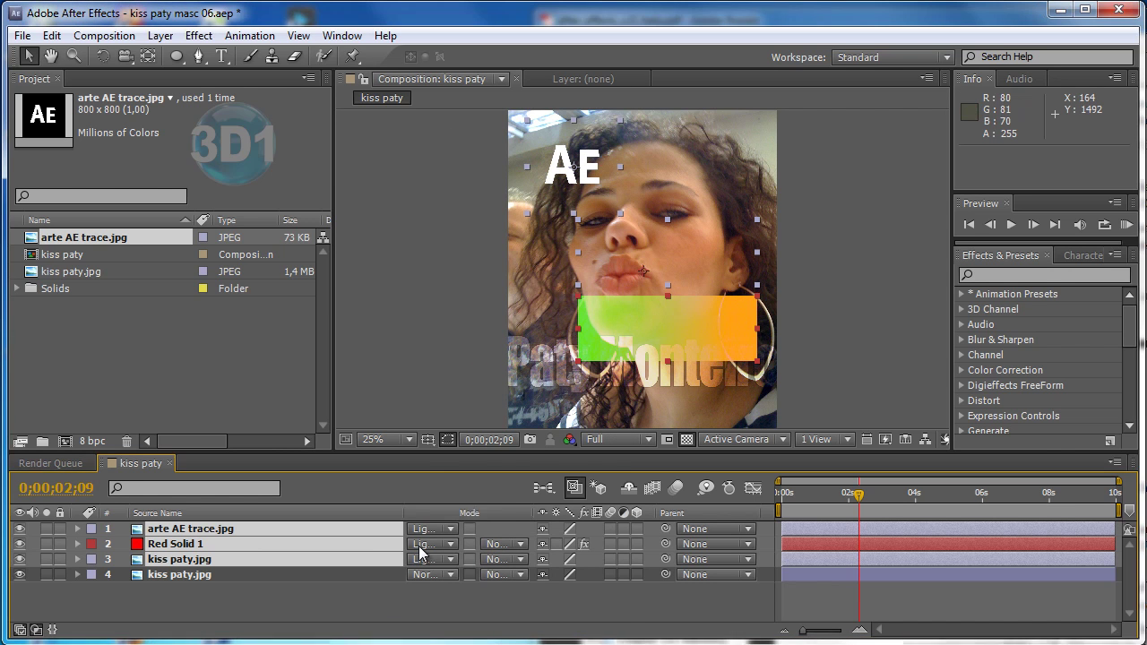
Cycle the top three layers through Screen, Soft Light and Linear Light, ending on Difference.
left_click(419, 550)
left_click(529, 371)
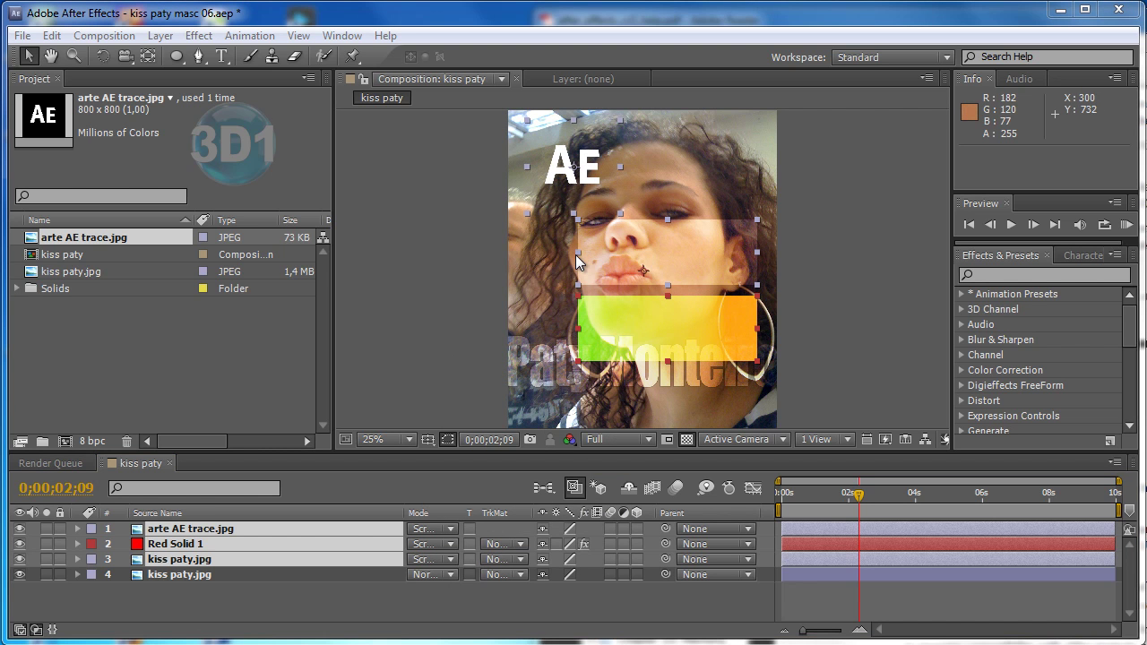
left_click(428, 545)
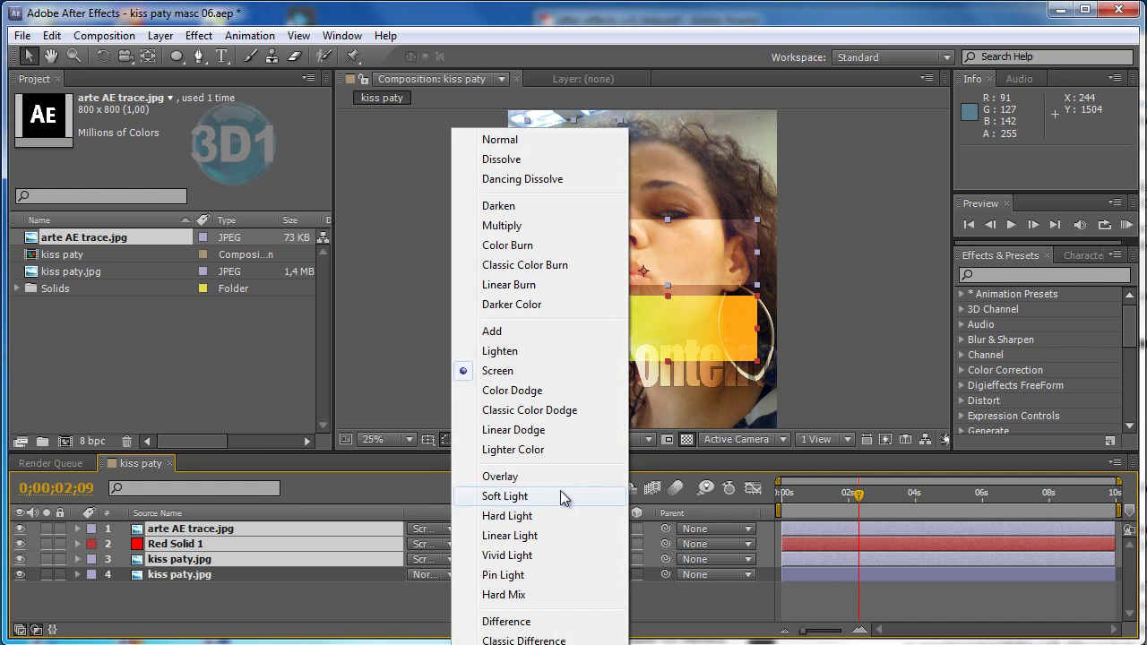
left_click(557, 495)
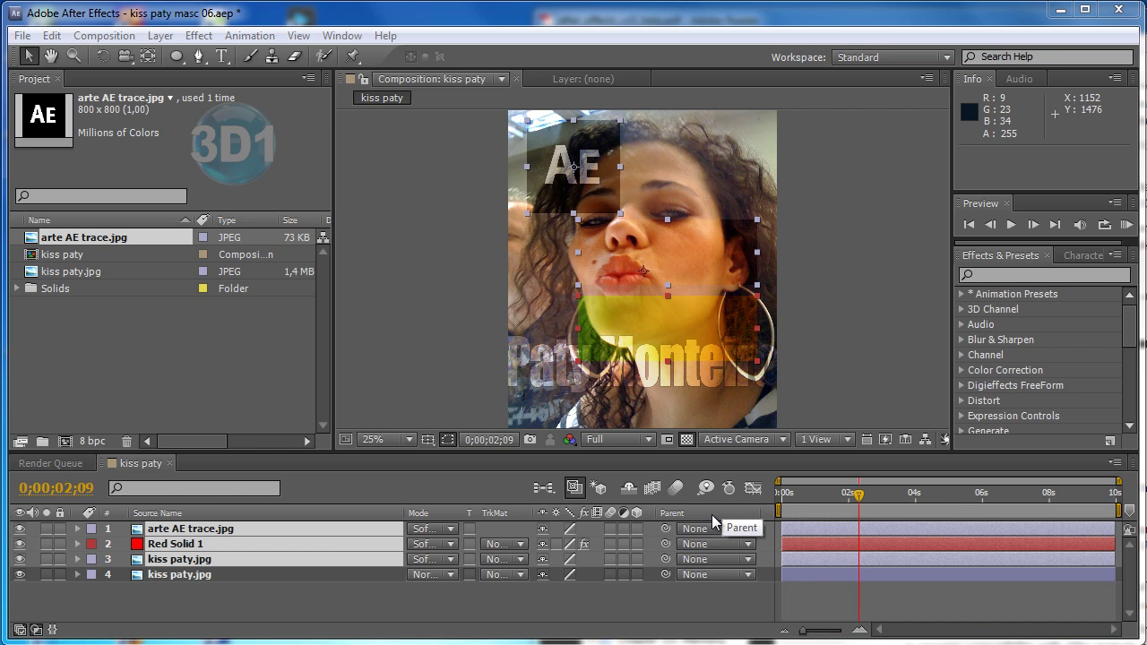
left_click(425, 546)
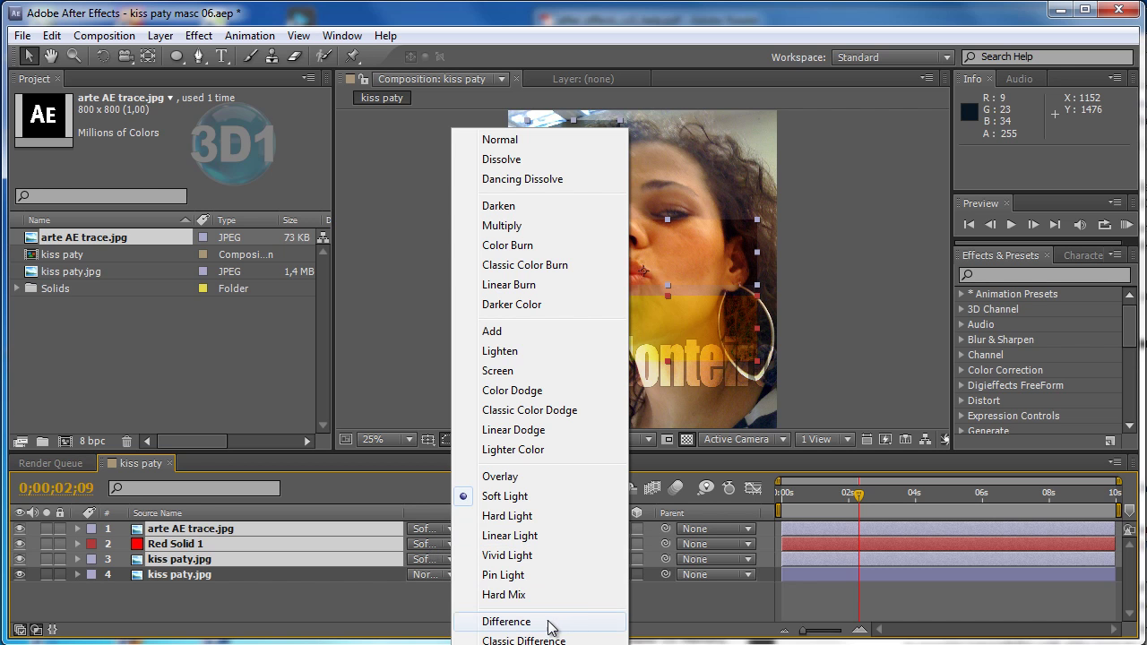
left_click(548, 535)
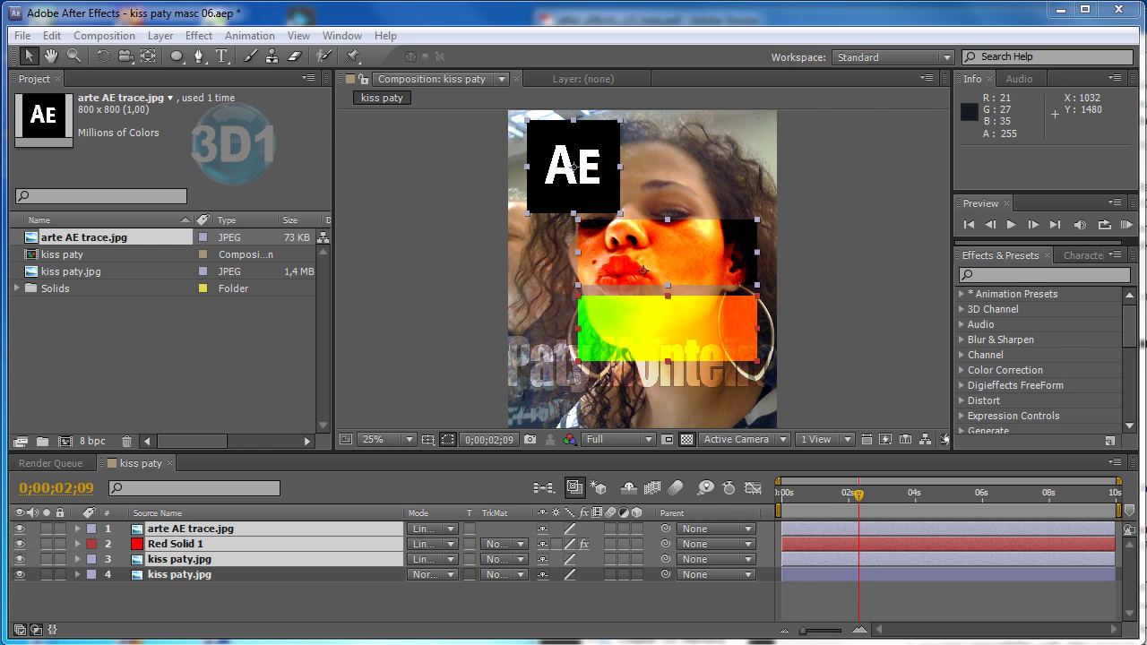
left_click(430, 544)
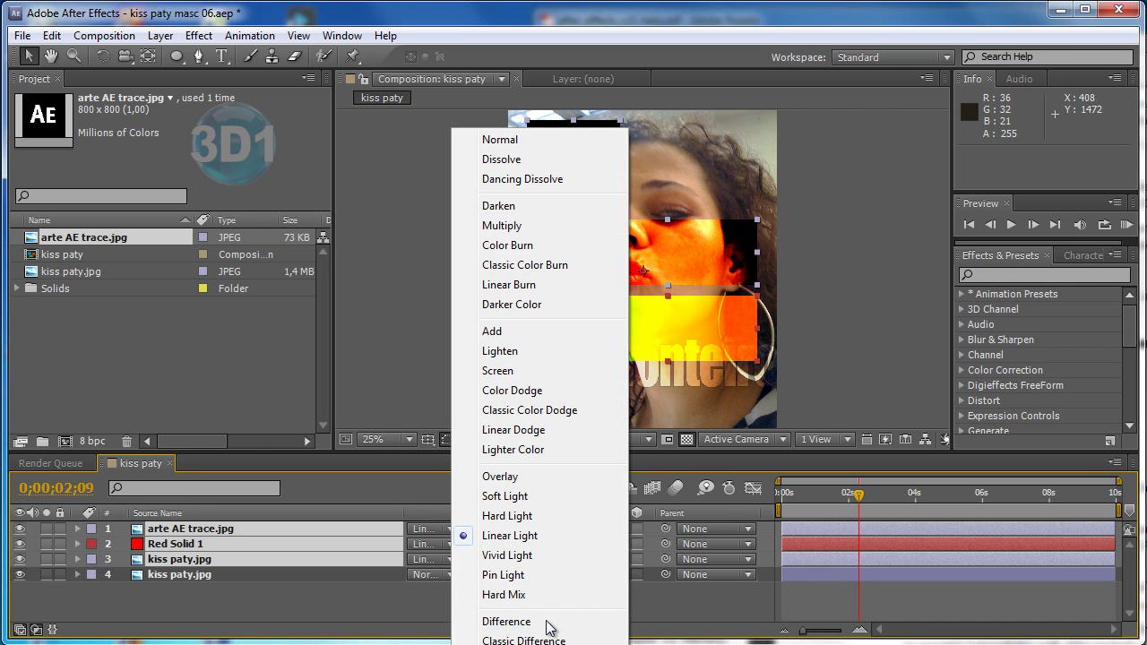
left_click(538, 622)
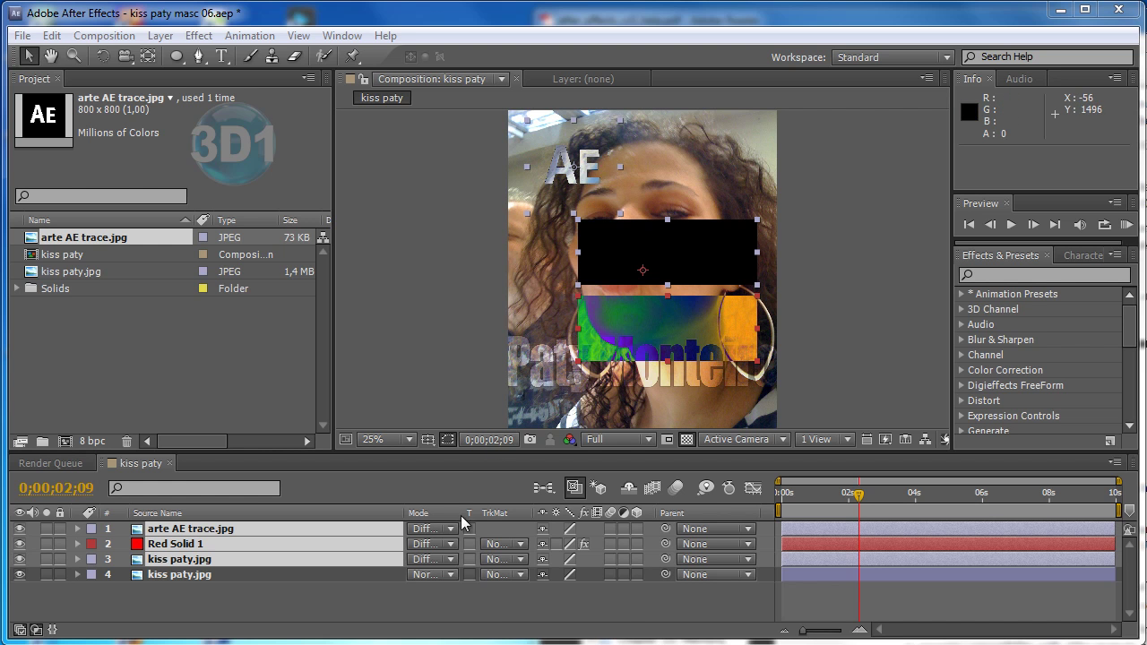
Try Exclusion, Divide, Color, Luminosity and Hard Mix blending on the top three layers.
left_click(427, 545)
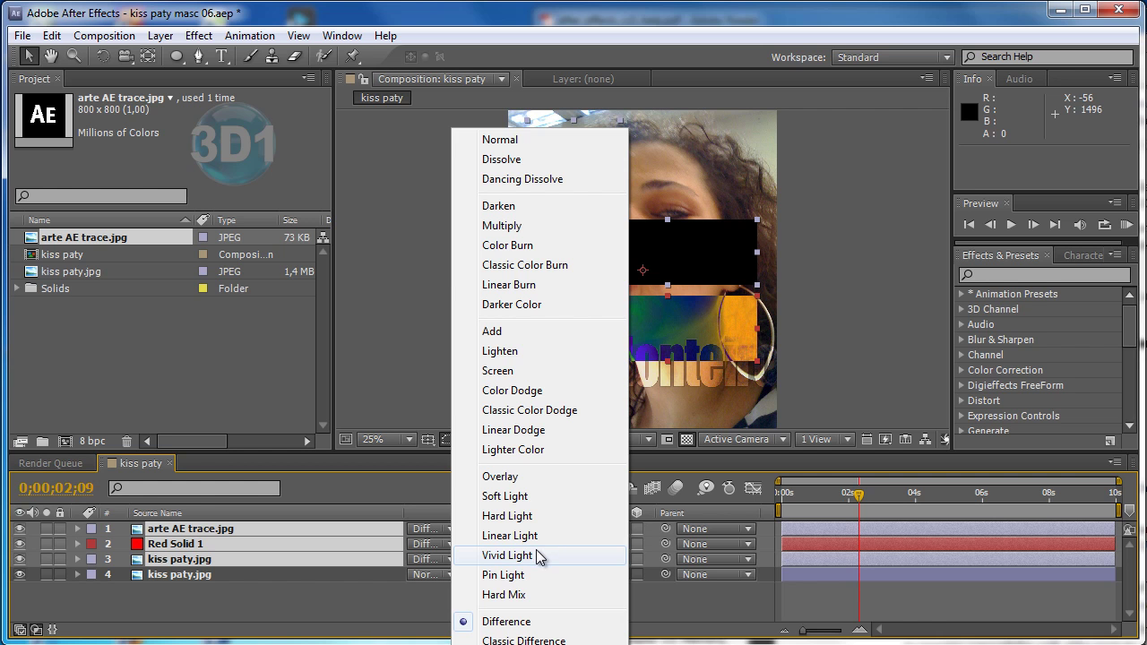
left_click(511, 632)
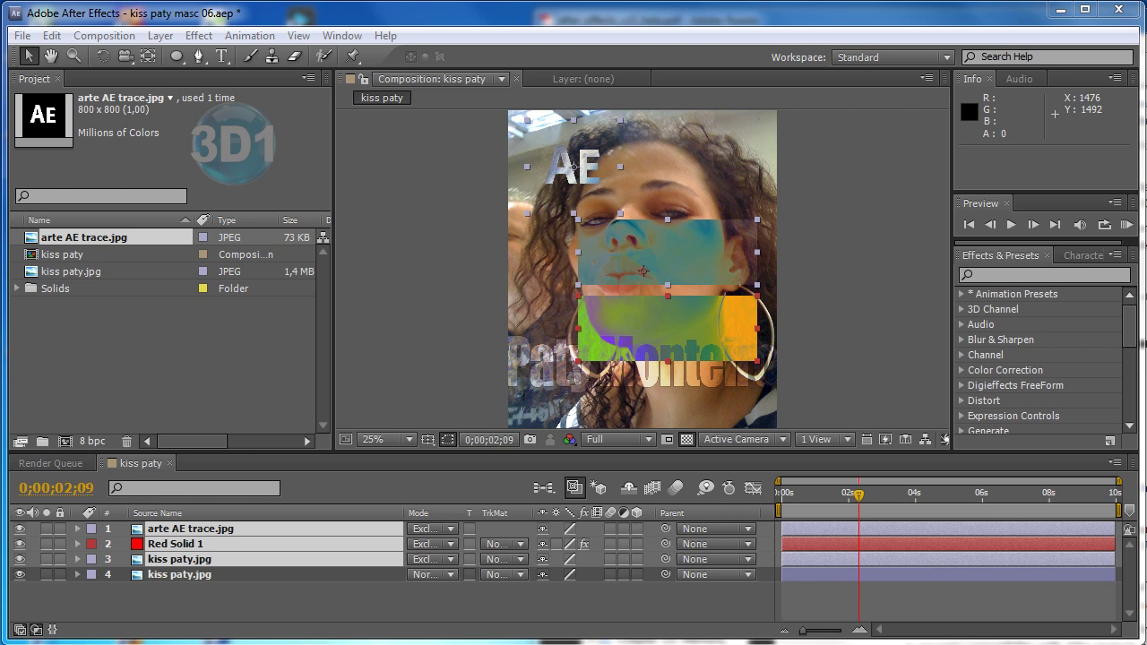
left_click(431, 543)
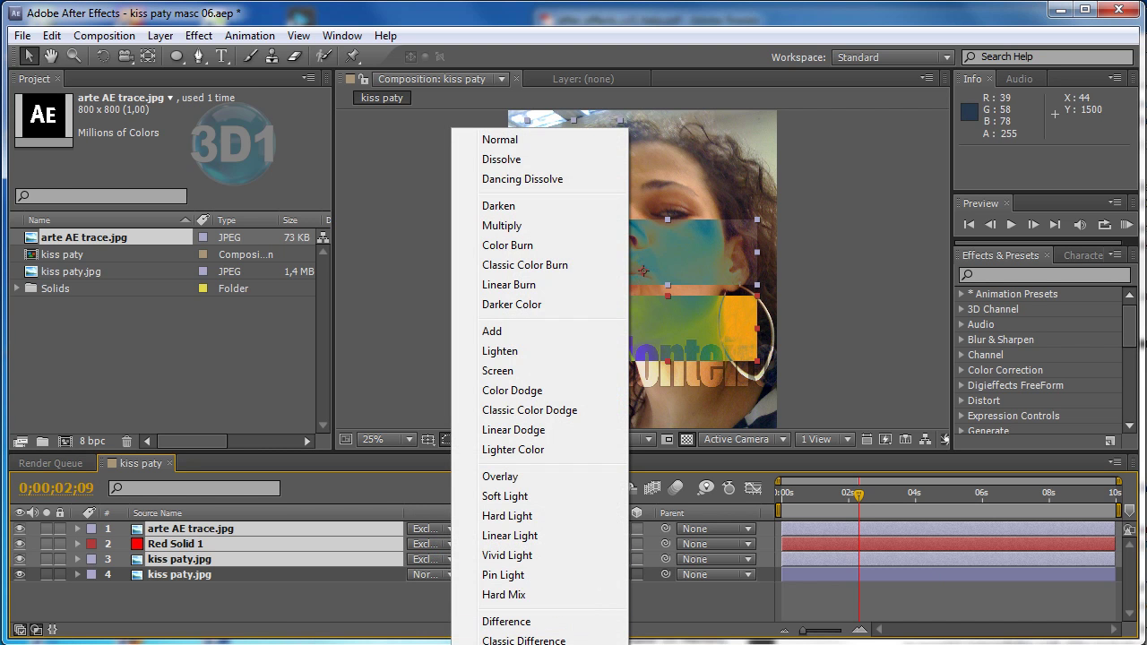
left_click(497, 644)
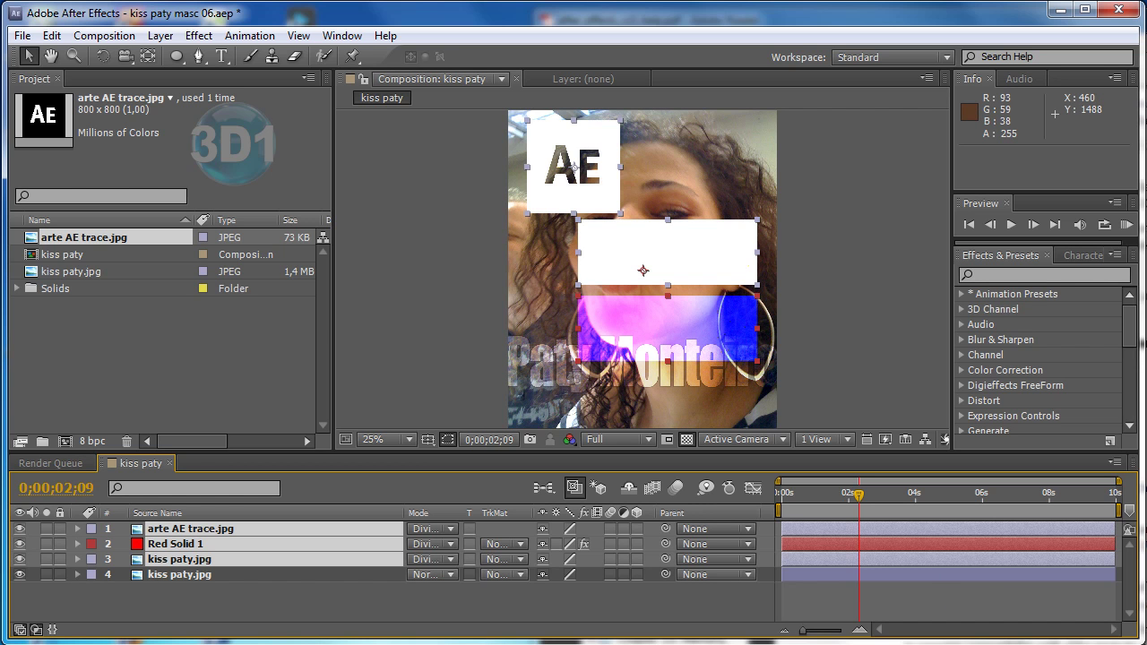
left_click(430, 544)
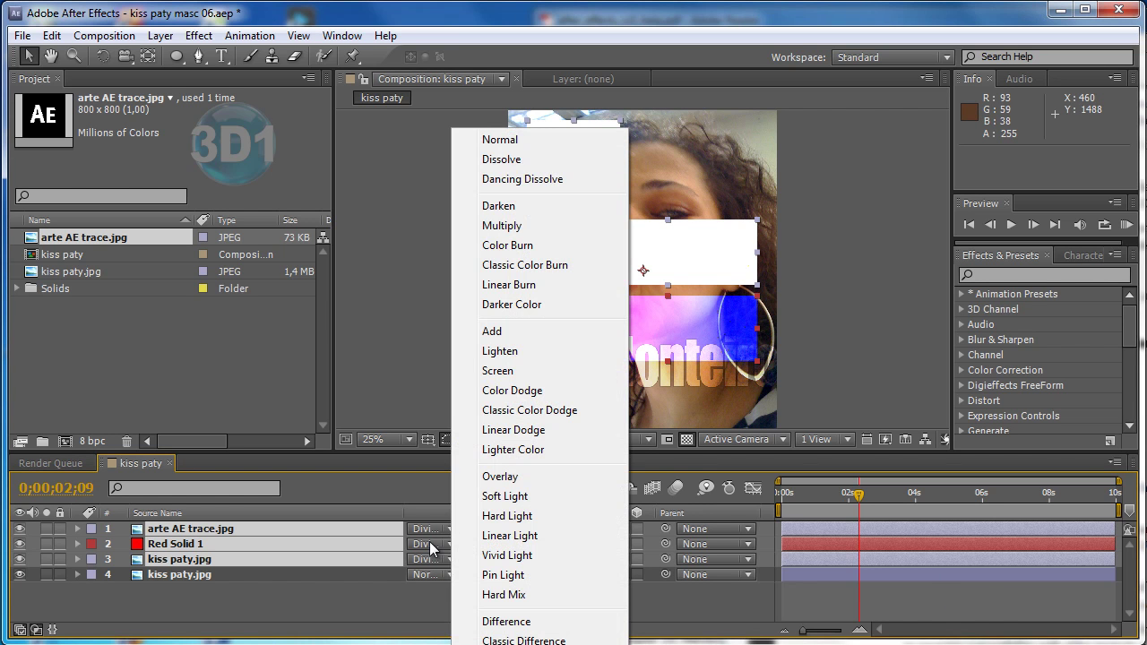
left_click(502, 638)
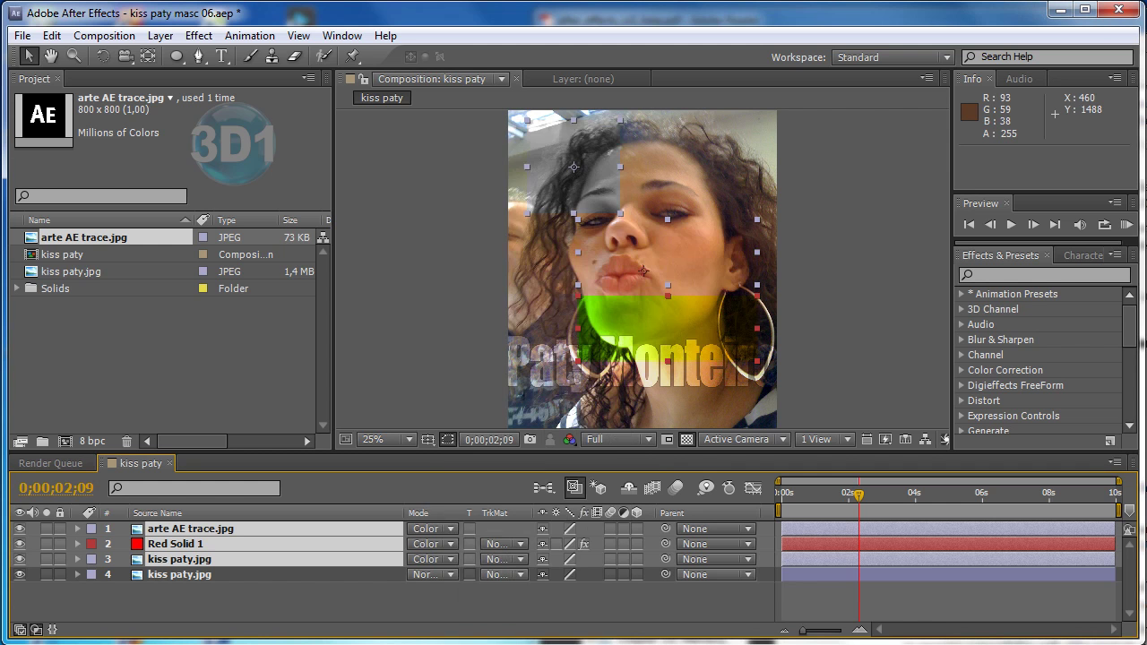
left_click(430, 544)
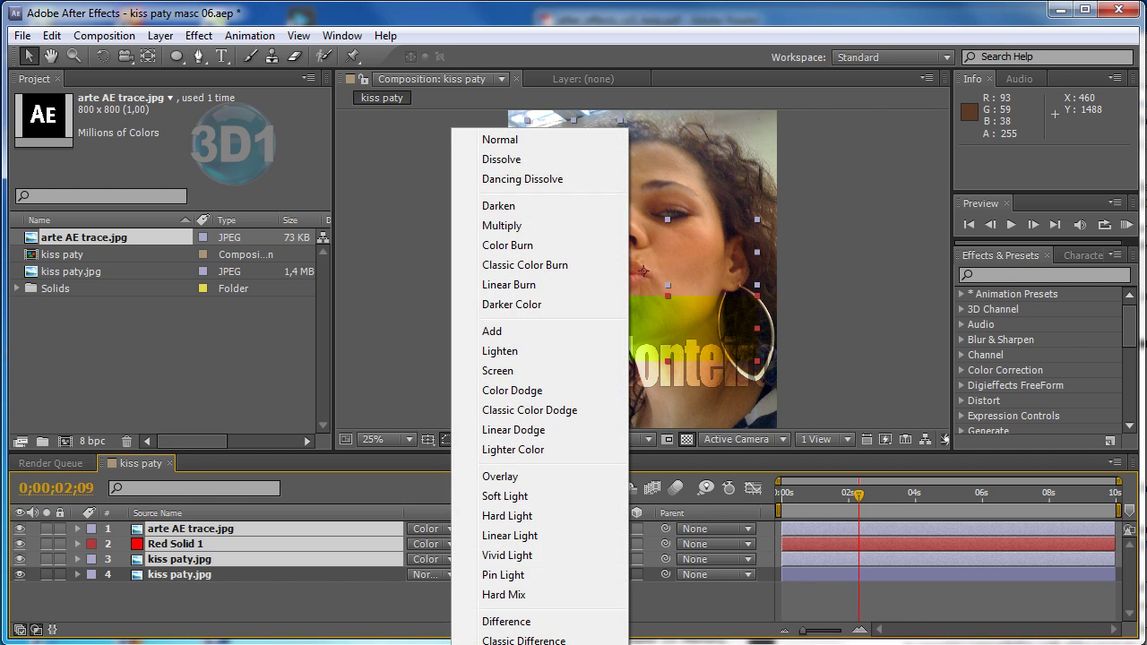
left_click(502, 638)
left_click(426, 545)
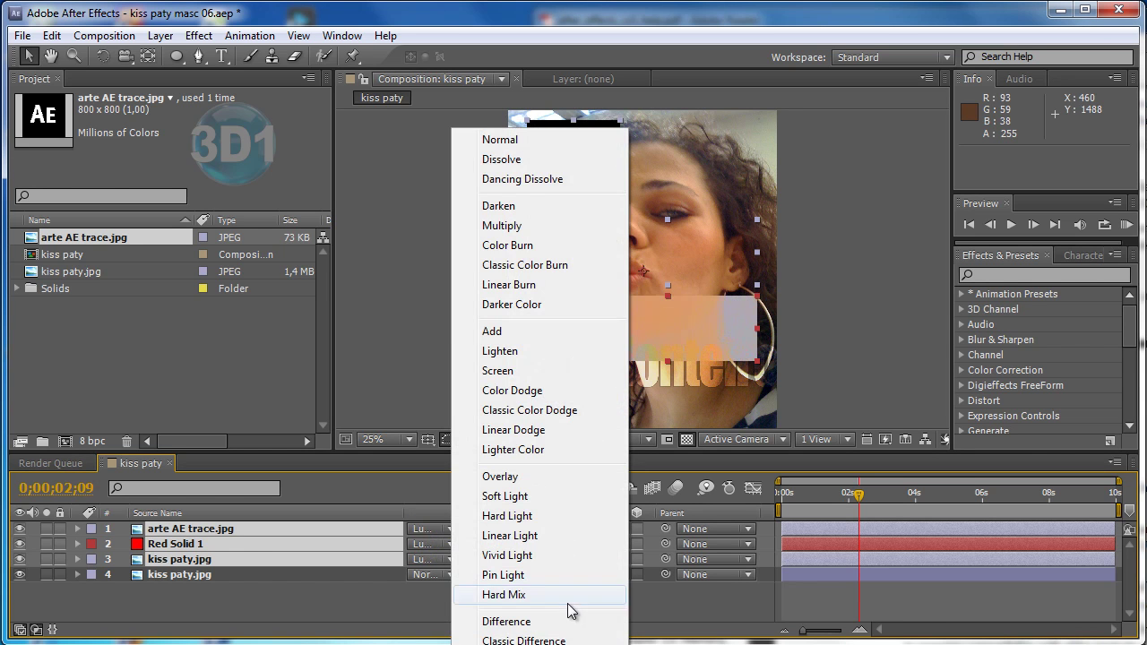
left_click(567, 596)
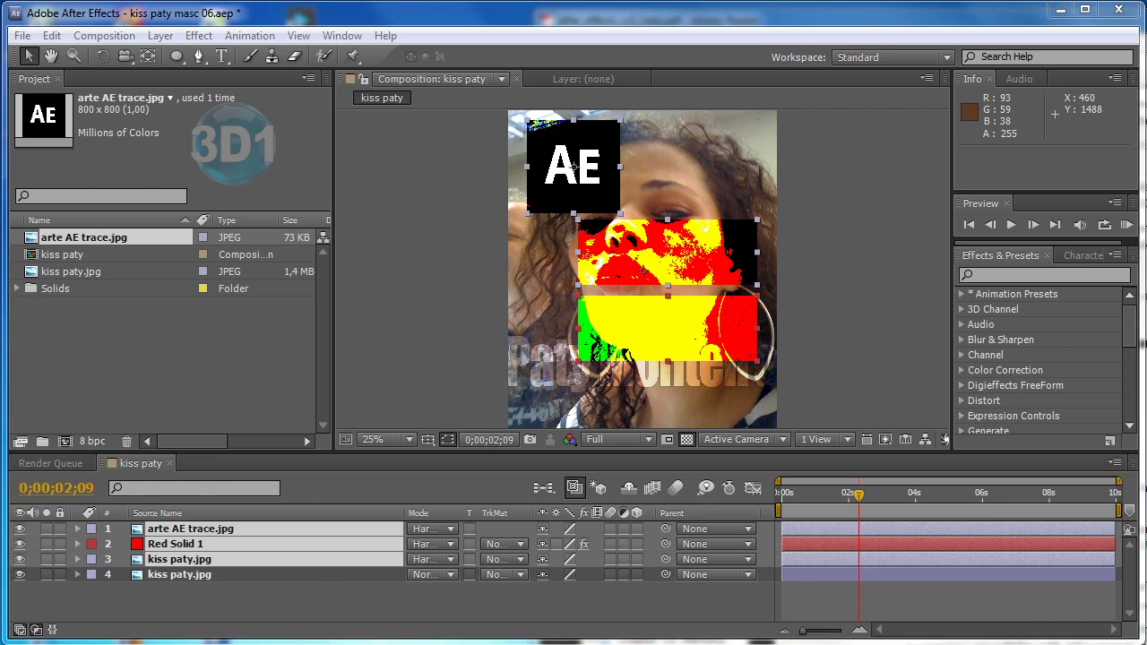
Switch the top three layers to Add blending.
key("F2")
left_click(425, 536)
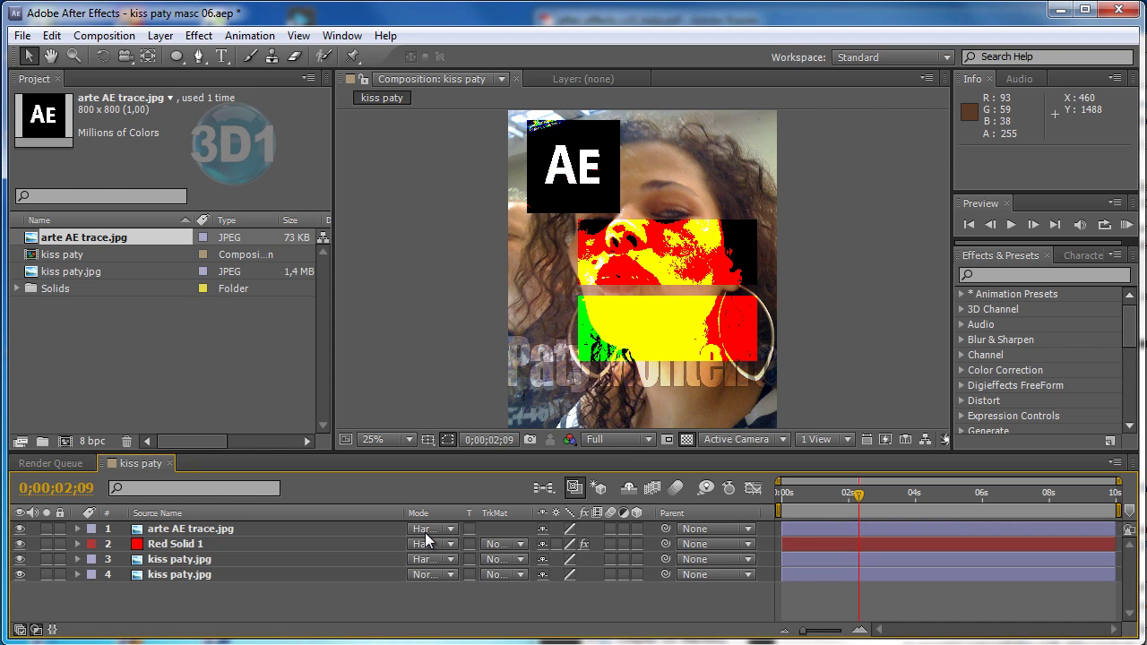
left_click(430, 529)
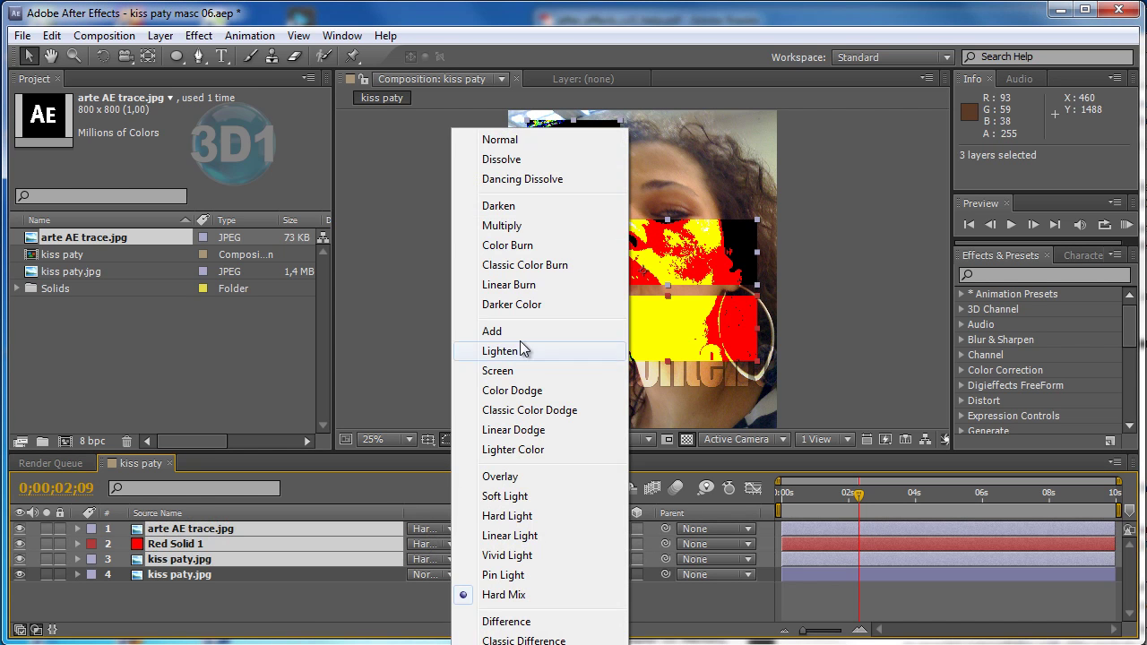
left_click(521, 335)
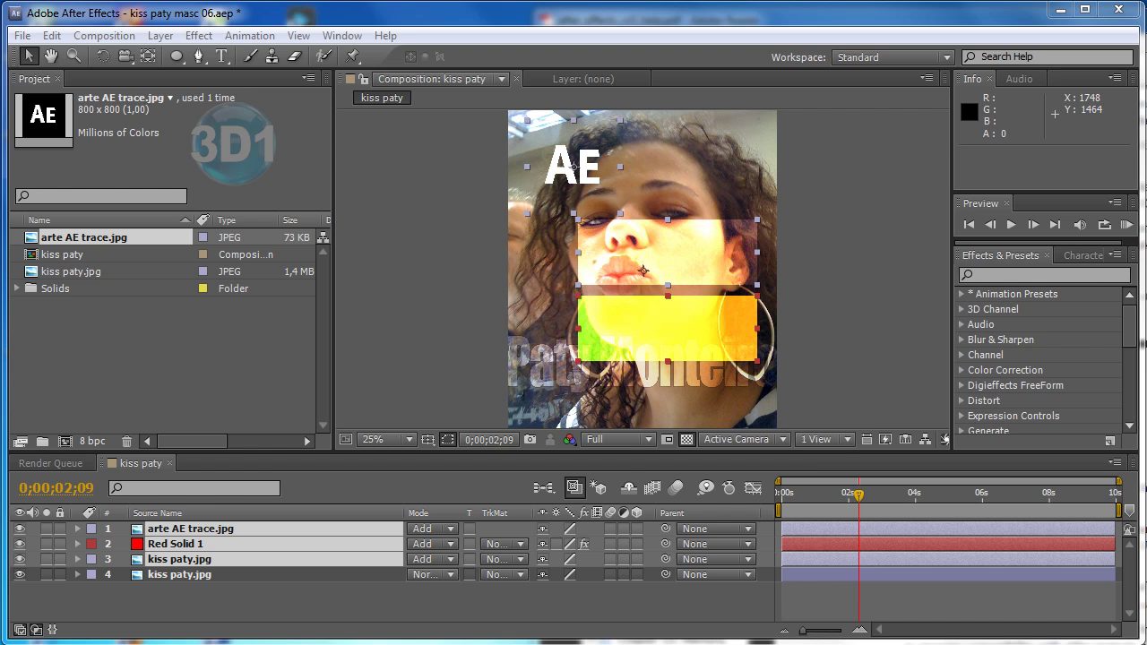
left_click(437, 544)
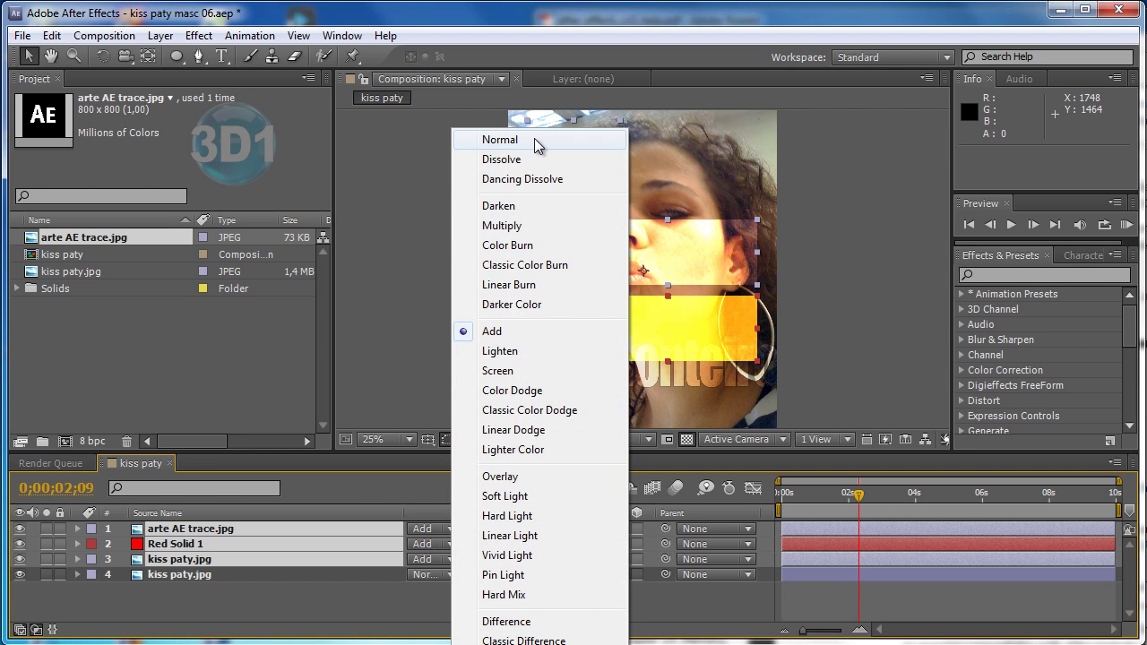
Reset the logo, Red Solid 1 and masked photo layers to Normal and leave the Mode list unchanged.
left_click(535, 141)
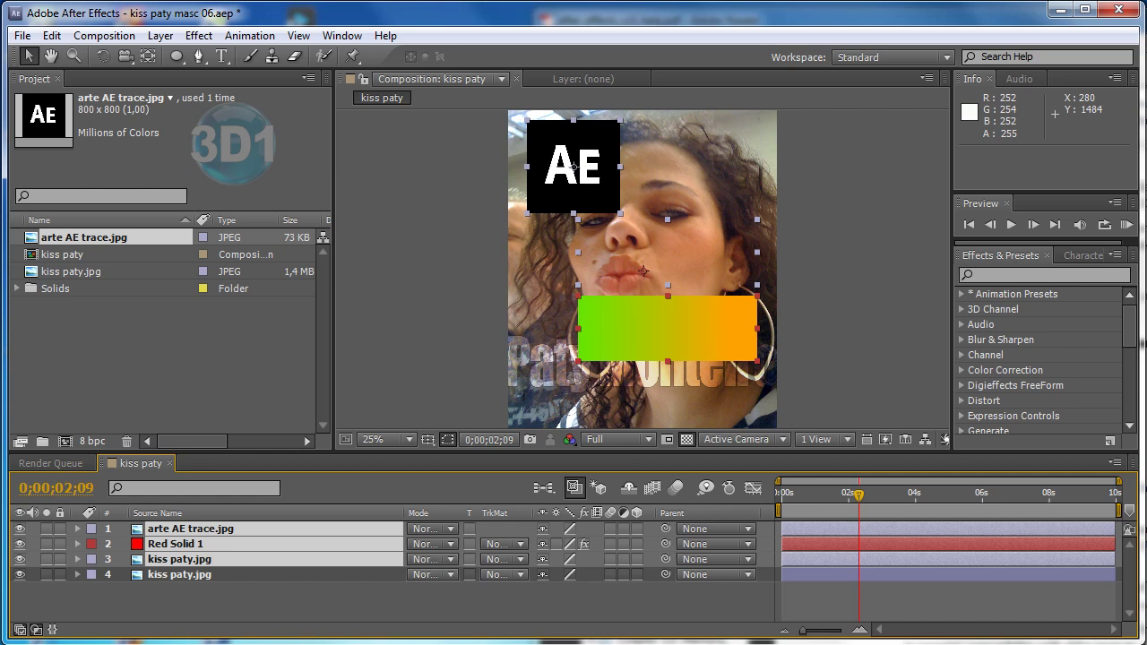
left_click(433, 544)
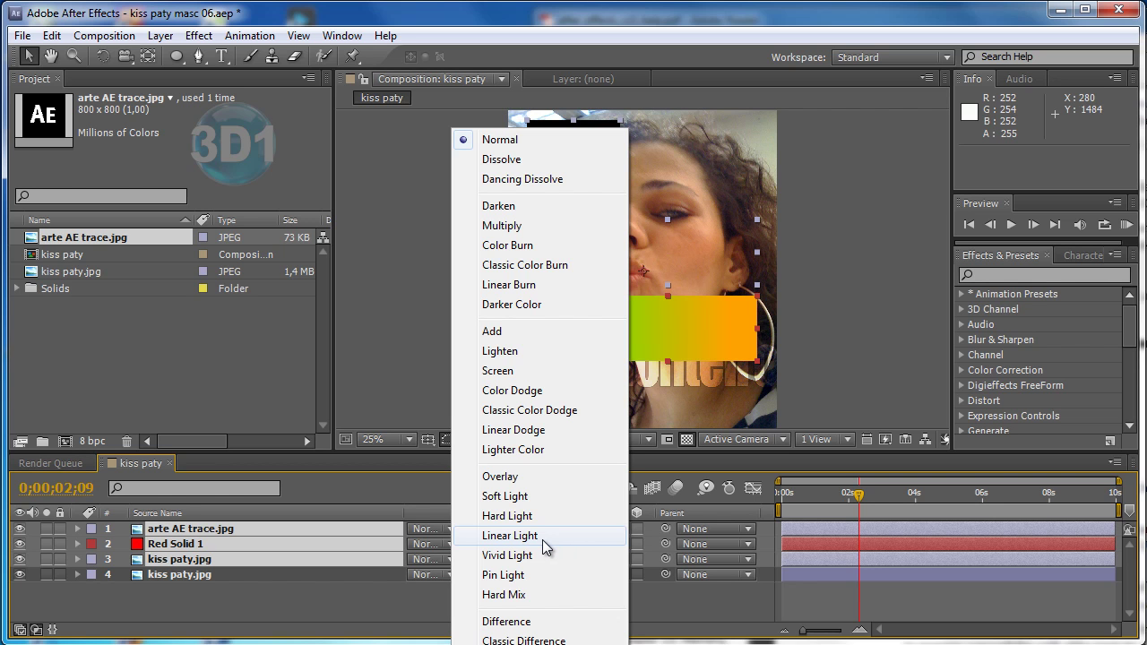
left_click(717, 534)
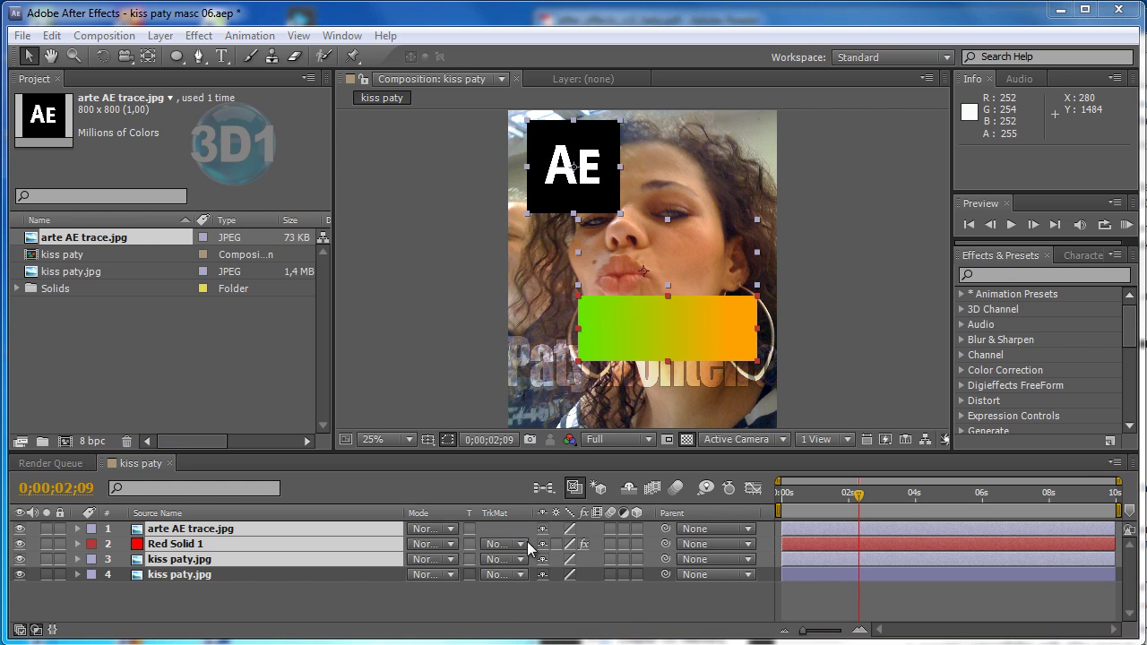
left_click(426, 557)
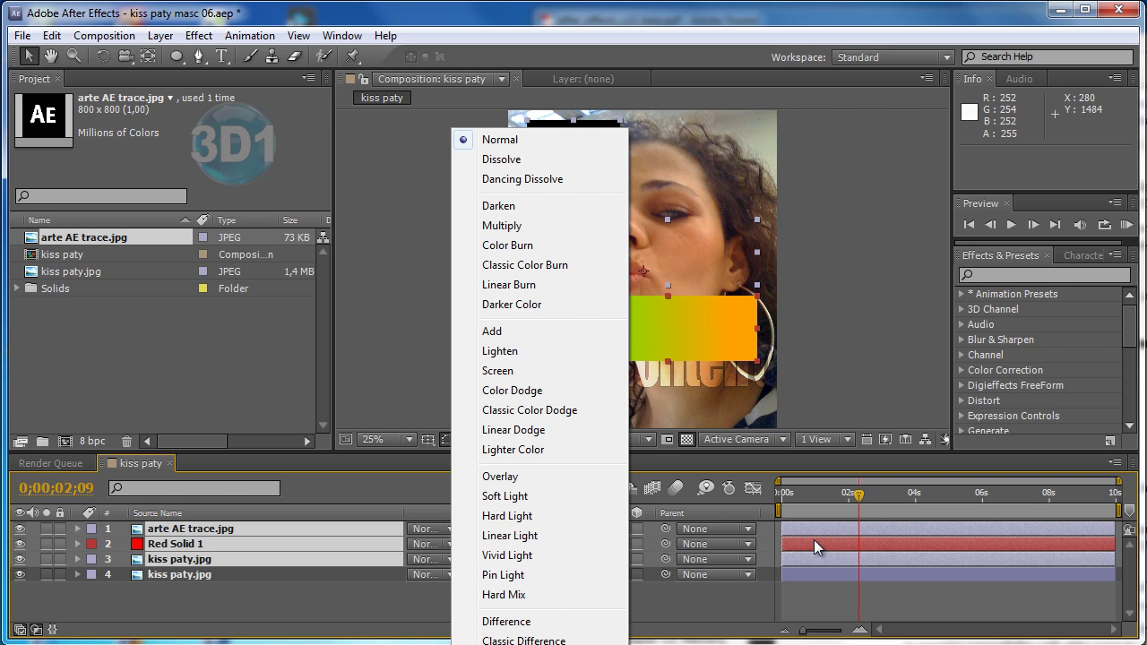
left_click(690, 597)
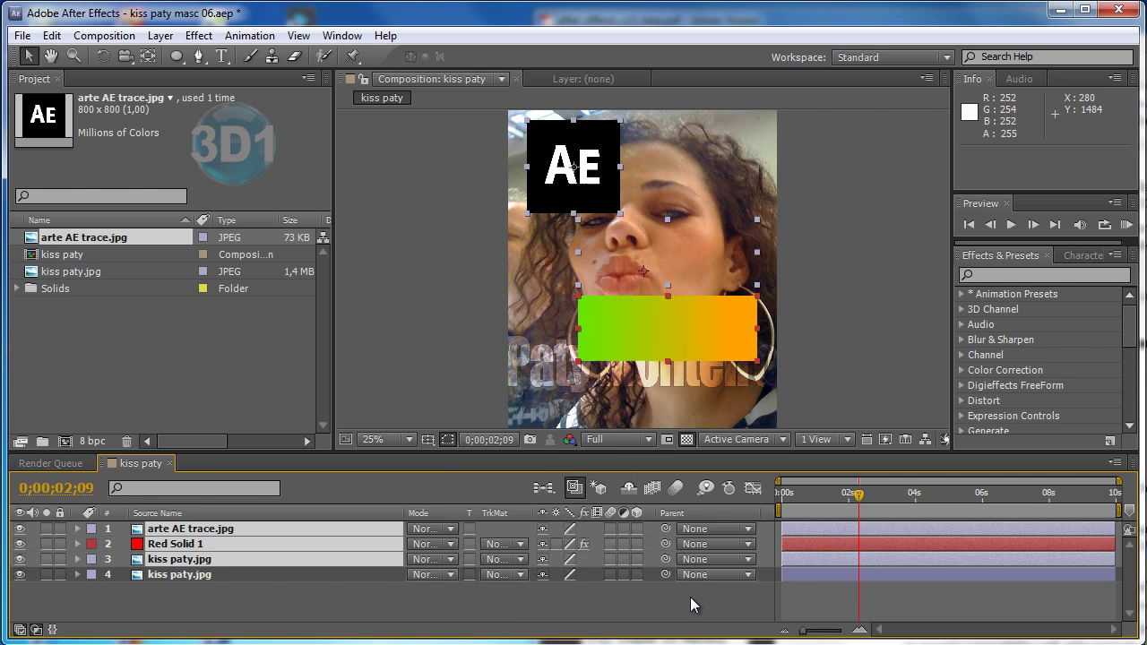